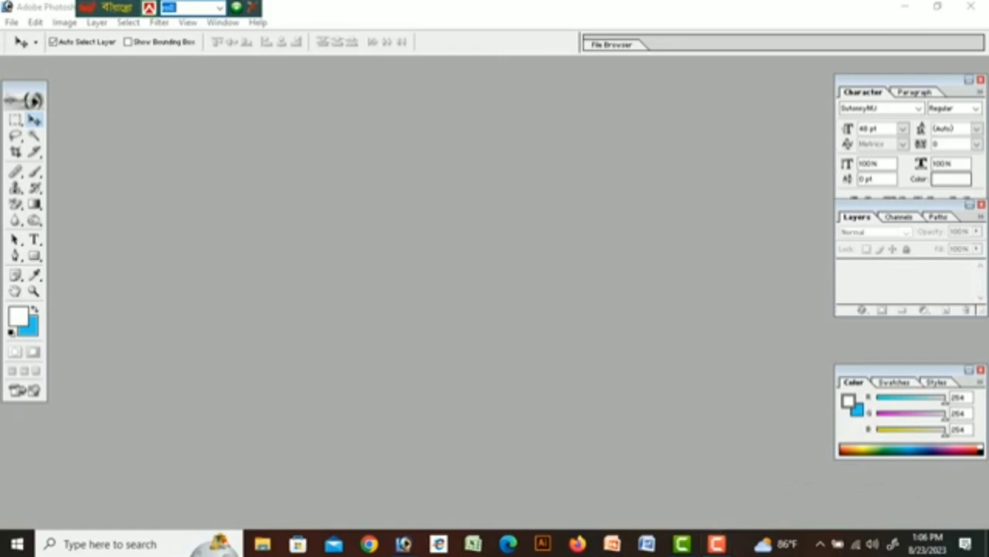
Create a new A4, 300 ppi grayscale document with white contents and maximize its window.
key(alt+f)
key(Return)
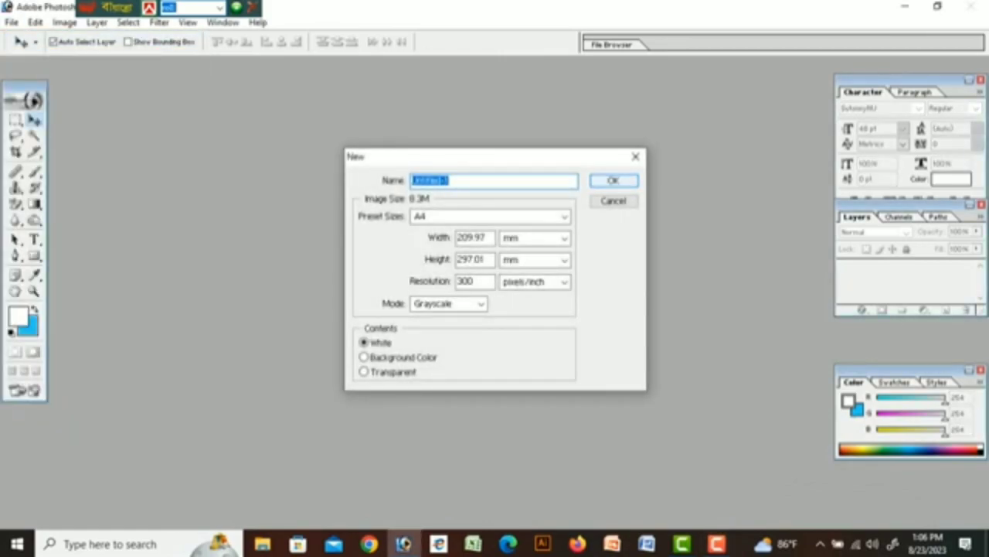
key(Return)
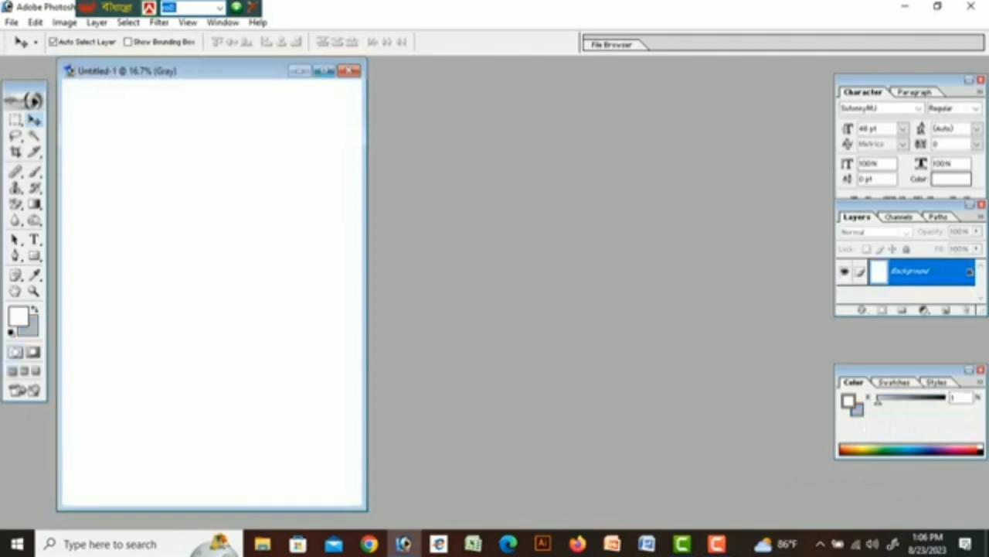
click(325, 71)
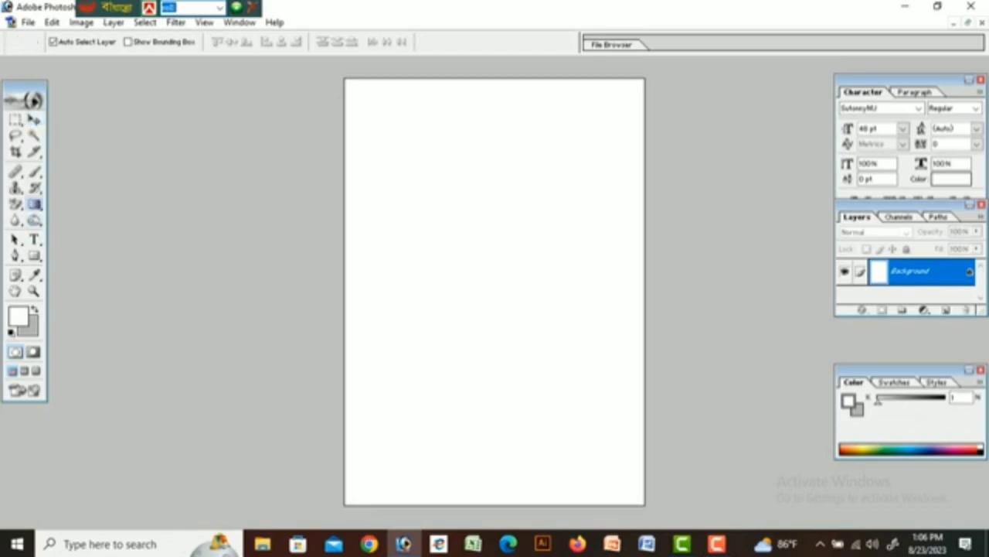
Darken the canvas's top-right corner with a diagonal black-to-white gradient.
click(34, 204)
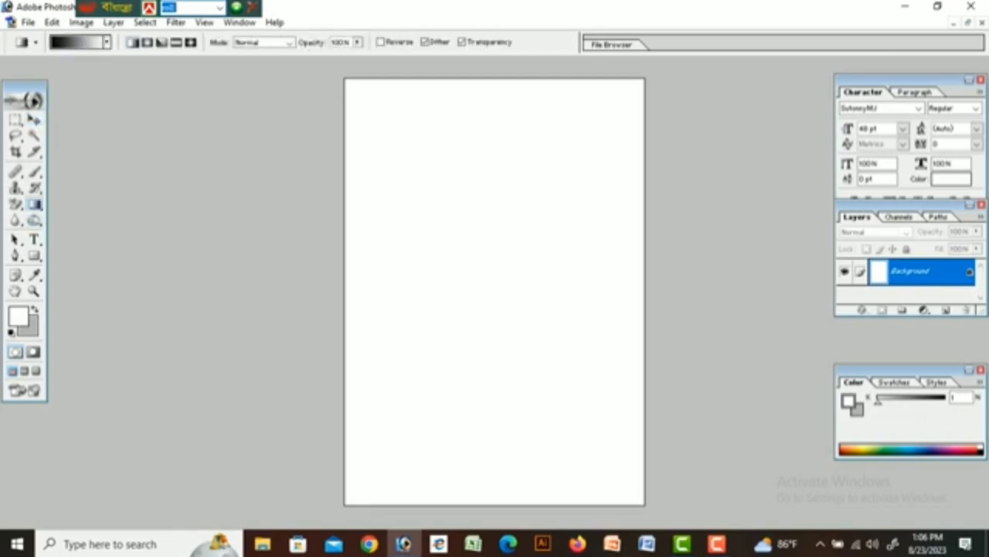
drag(642, 79, 546, 184)
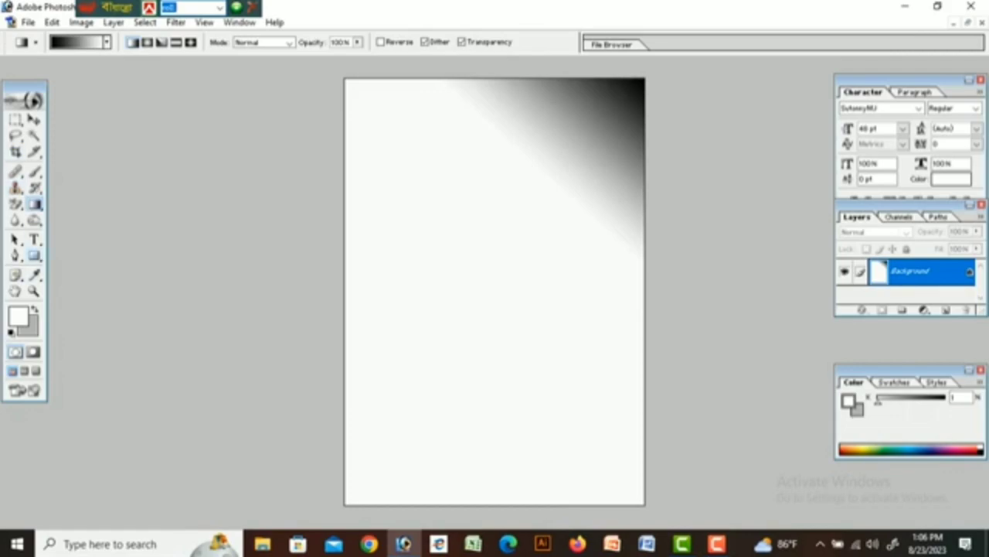
click(34, 240)
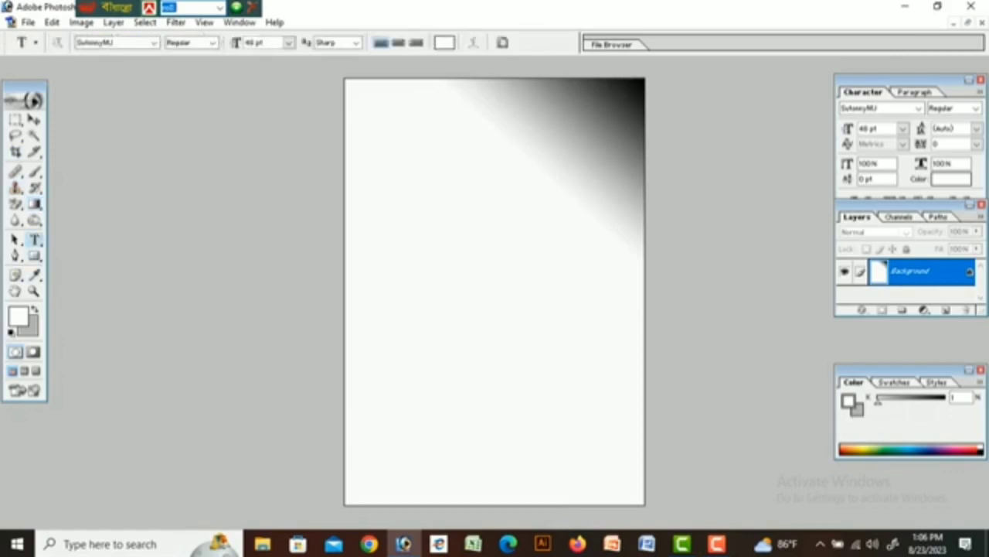
Add a near-black text row of periods and place it along the page's top edge.
click(433, 224)
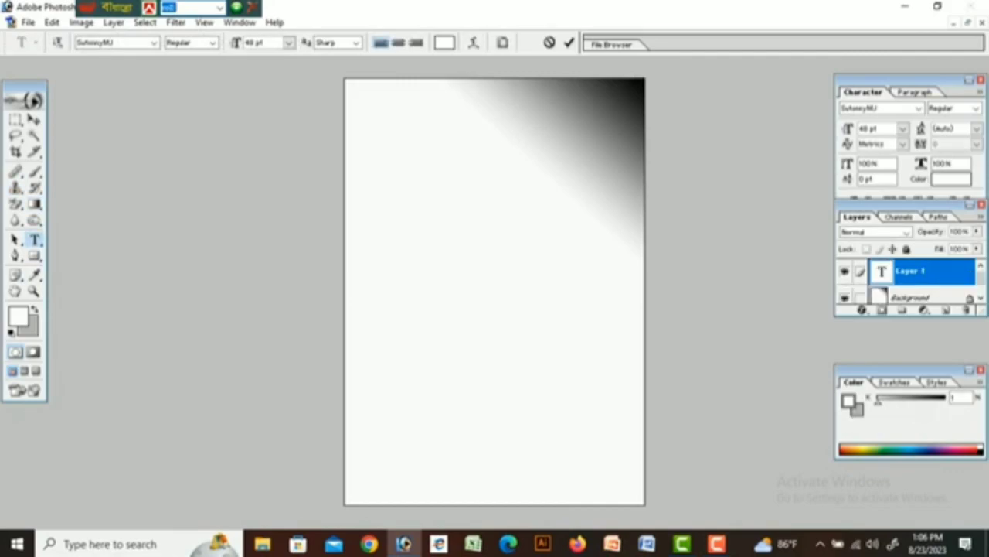
click(444, 43)
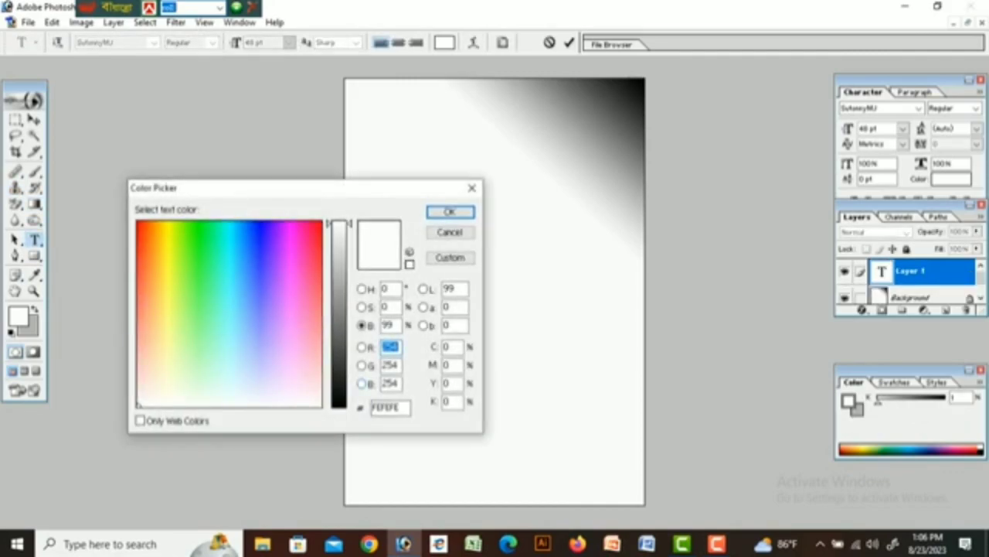
click(339, 392)
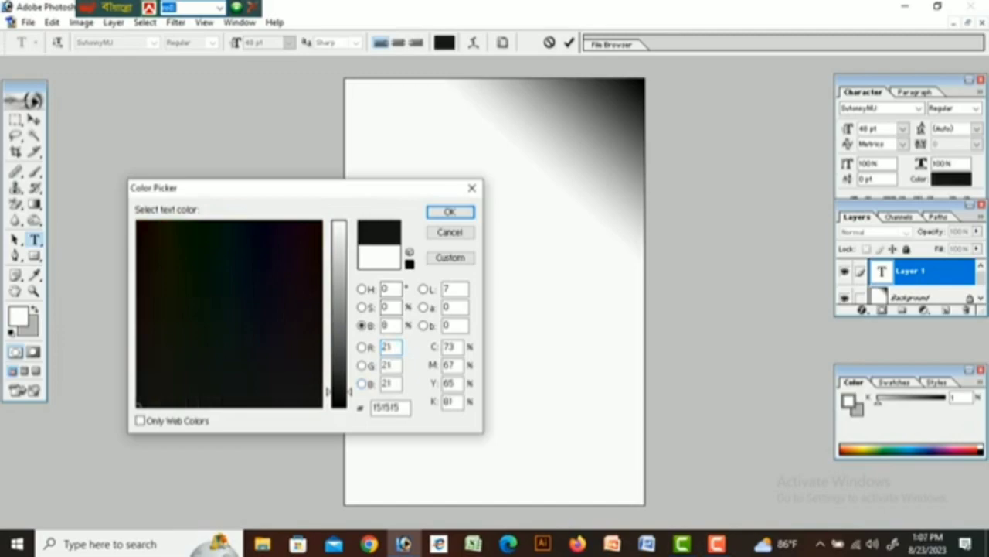
key(Return)
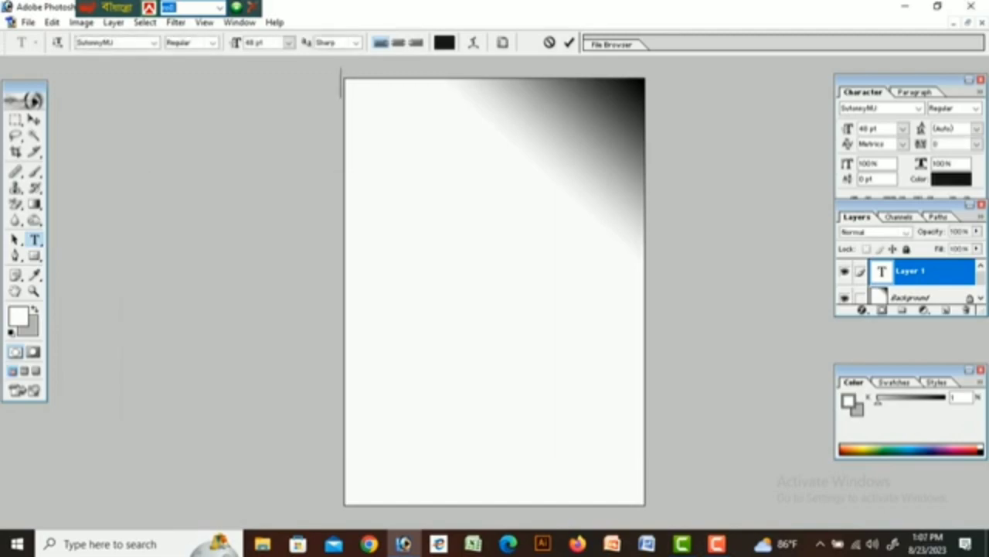
text(................................................)
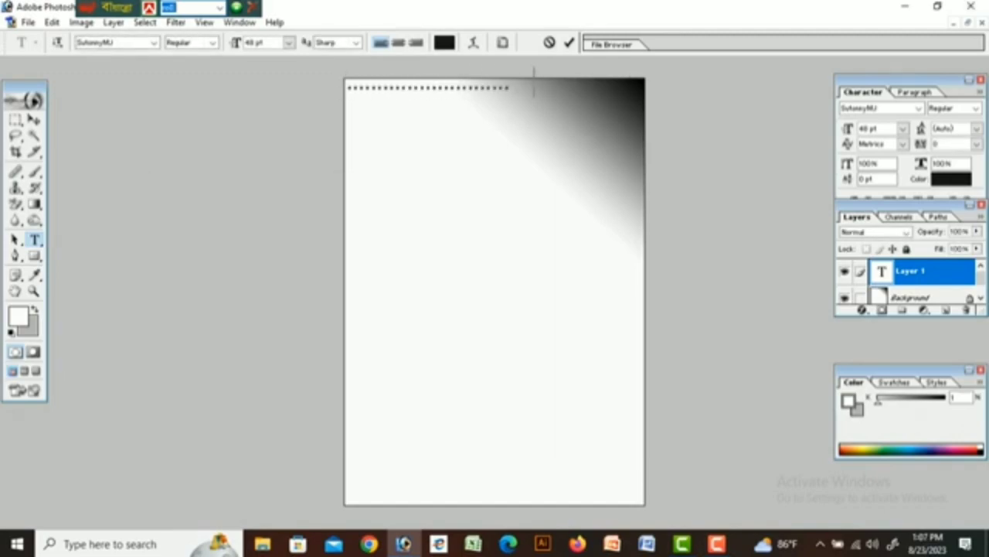
text(.....................................)
drag(495, 139, 483, 135)
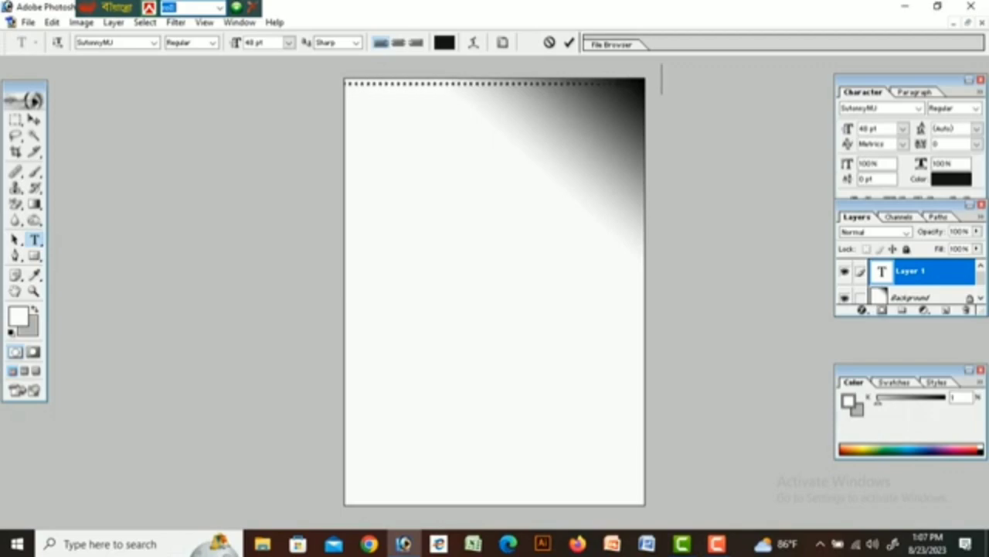
key(ctrl+Return)
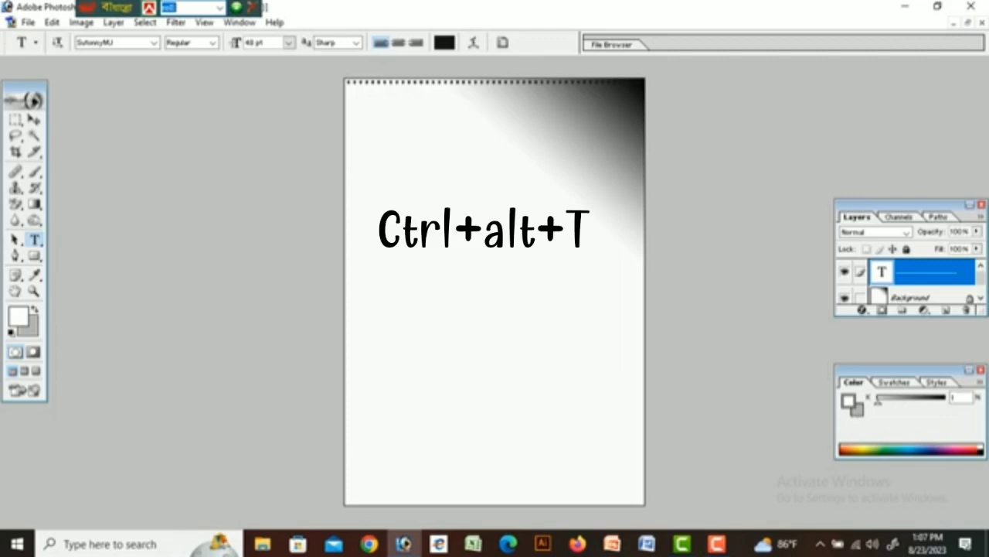
Duplicate the dot row and nudge the copy two steps down.
key(ctrl+alt+t)
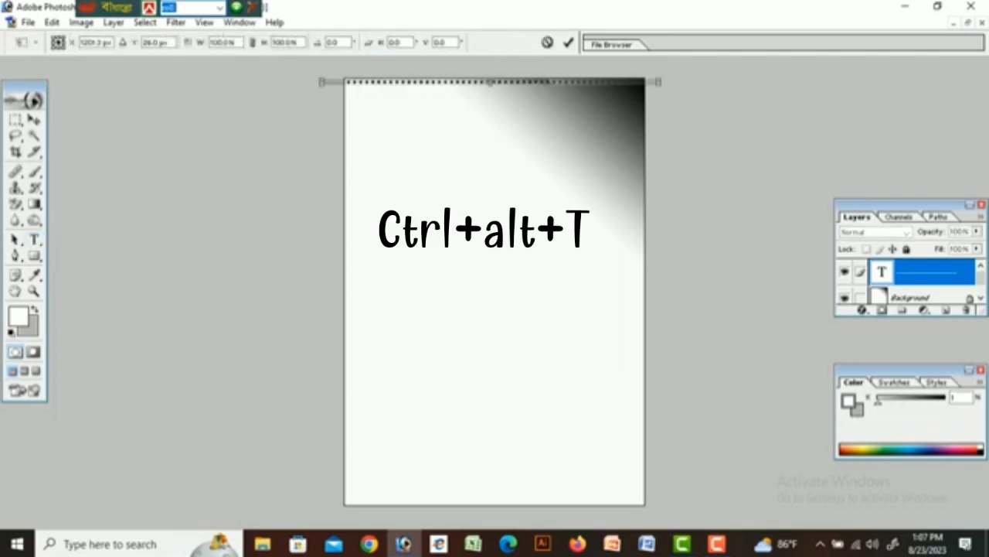
key(Down)
key(Down)
key(Down)
key(Down)
key(Down)
key(Down)
key(Down)
key(Down)
key(Down)
key(Down)
key(Down)
key(Down)
key(Down)
key(Down)
key(Down)
key(Down)
key(Down)
key(Down)
key(Down)
key(Down)
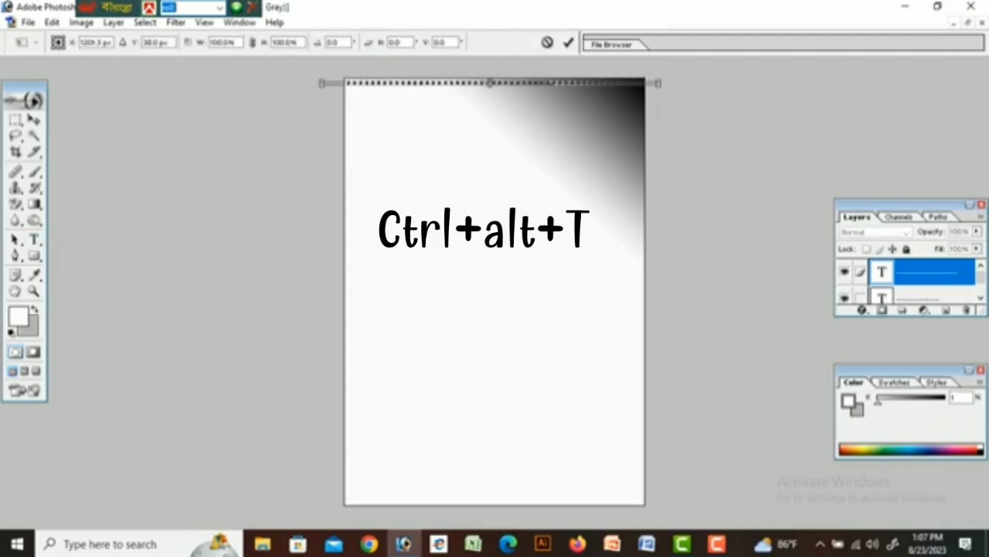
key(Down)
key(Down)
key(Down)
key(Down)
key(Down)
key(Down)
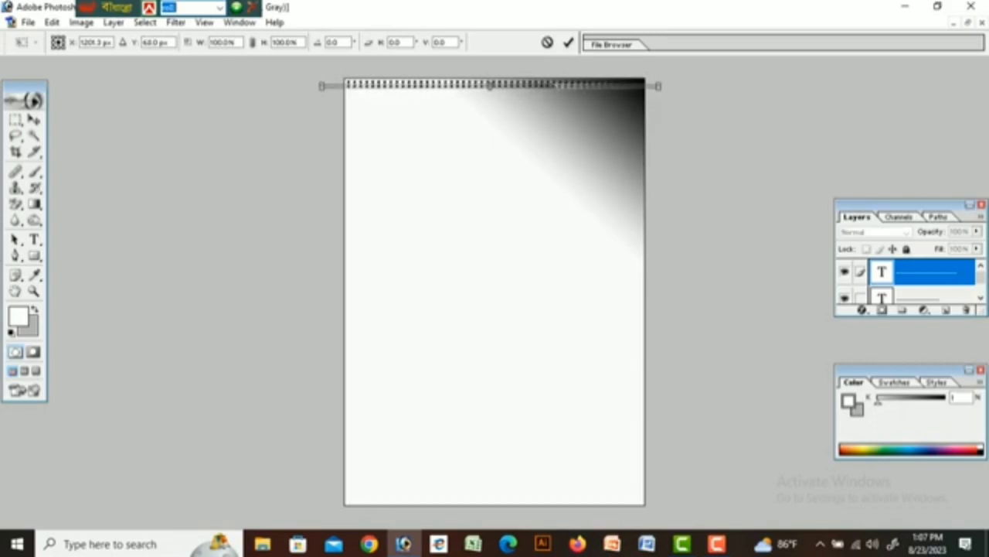
key(t)
key(Return)
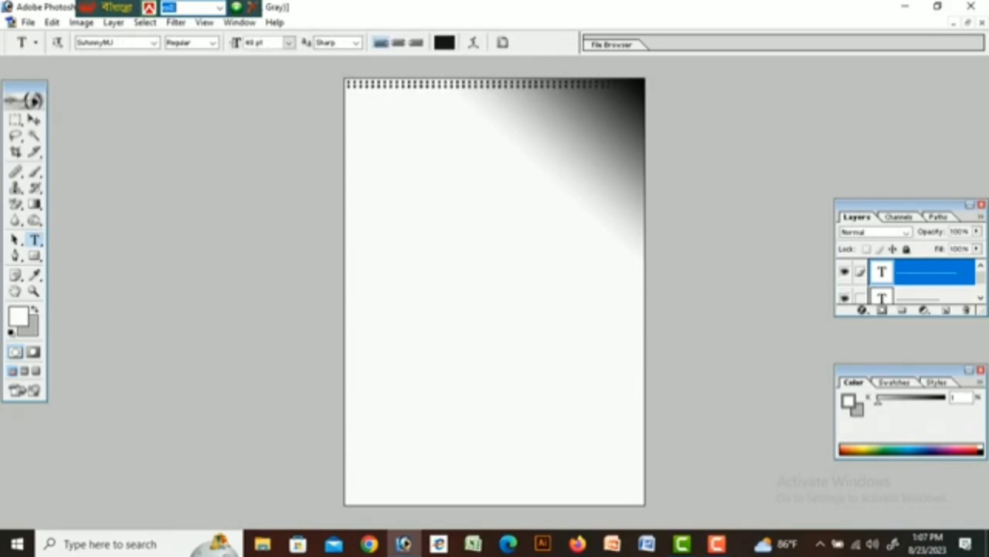
Repeat the duplicate-and-shift several times to stack more dot rows down the page.
key(ctrl+alt+shift+t)
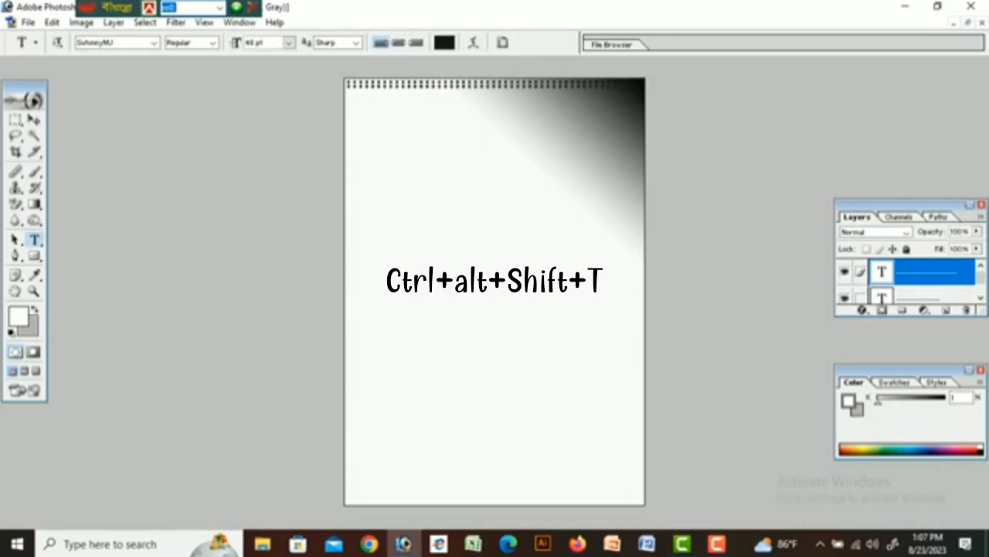
key(ctrl+alt+shift+t)
key(ctrl+alt+shift+t)
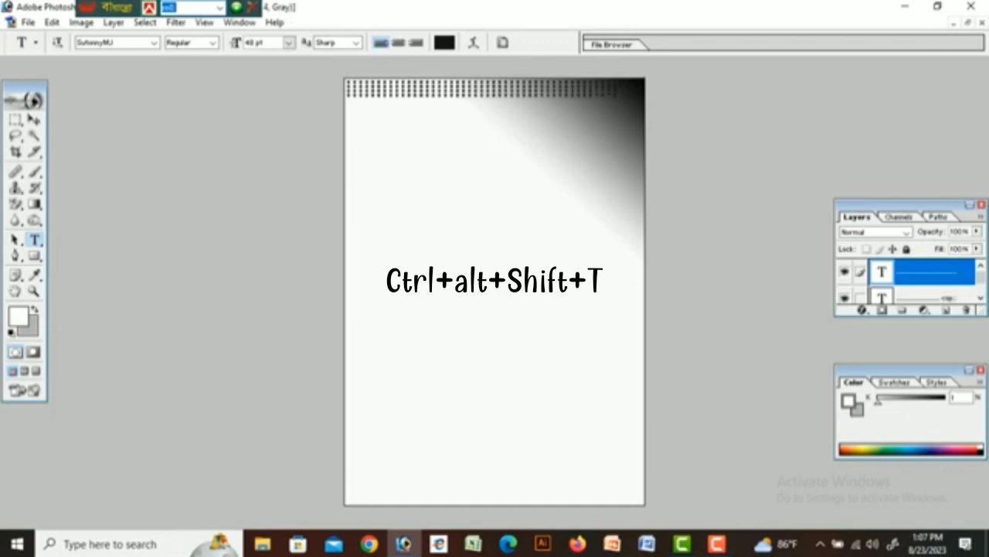
key(ctrl+alt+shift+t)
key(ctrl+alt+shift+t)
key(ctrl+alt+shift+t)
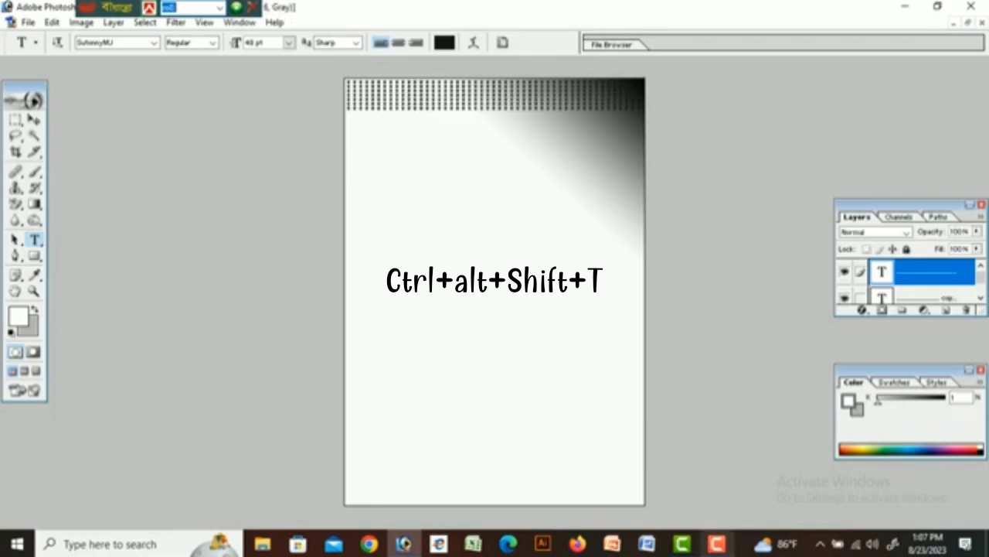
key(ctrl+t)
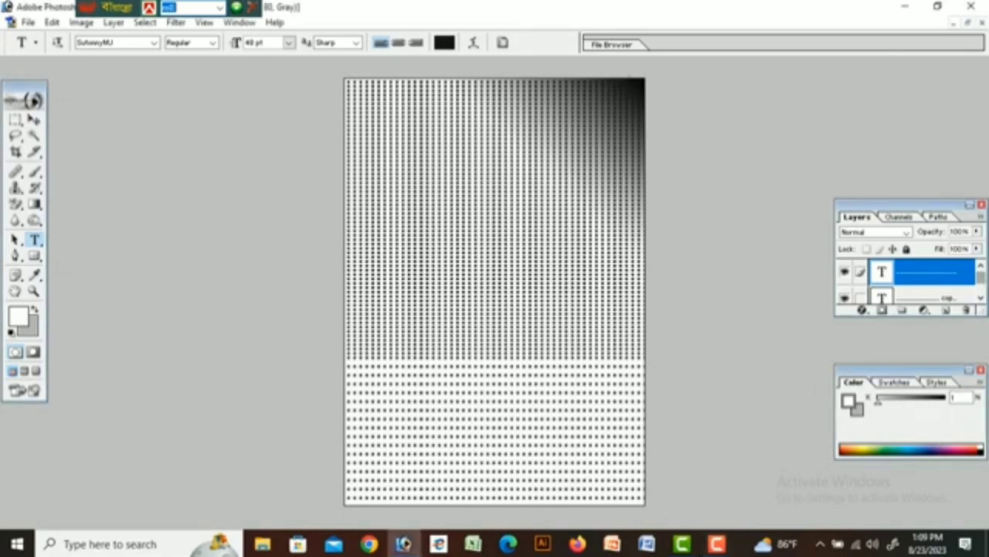
Merge the visible dot-row layers into a single layer.
click(981, 298)
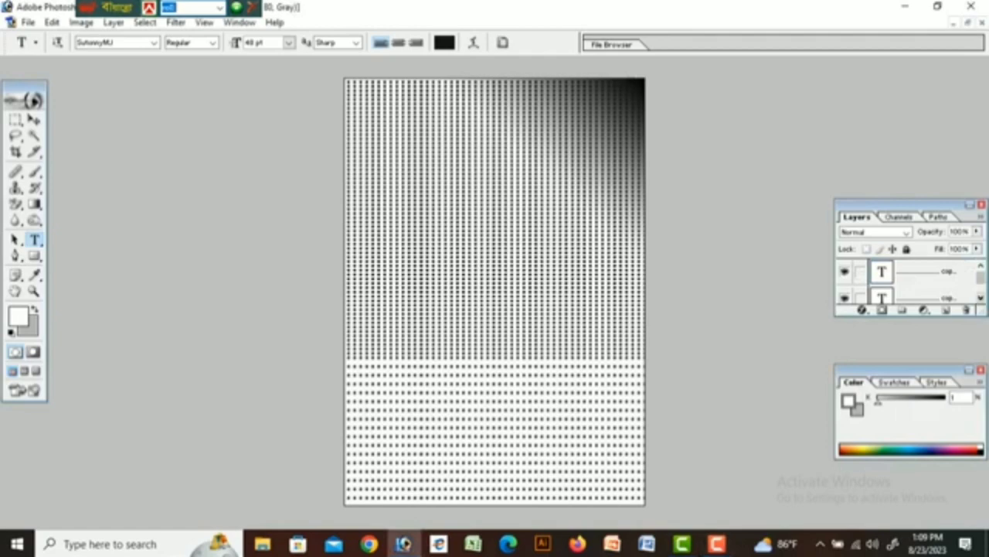
click(980, 298)
drag(980, 280, 981, 291)
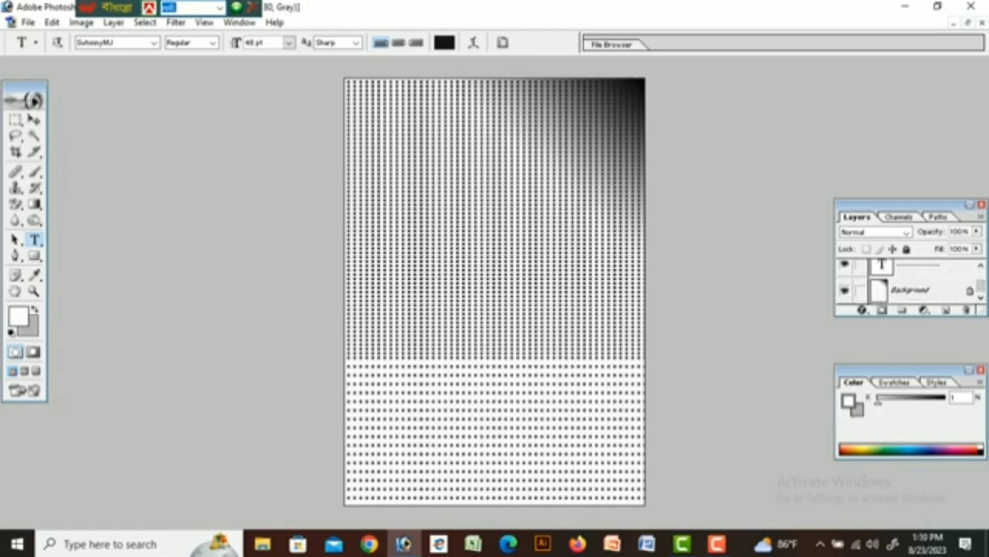
key(ctrl+shift+e)
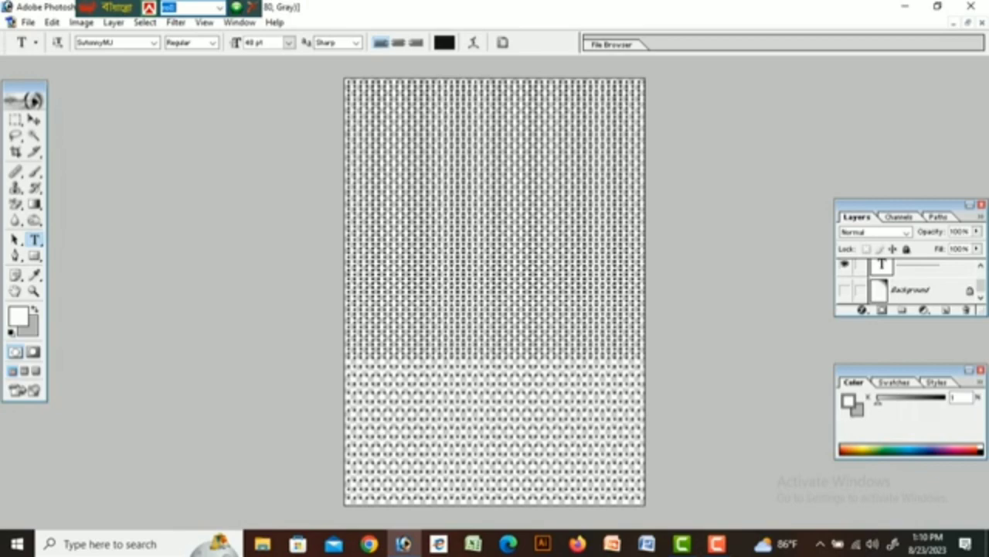
key(ctrl+shift+e)
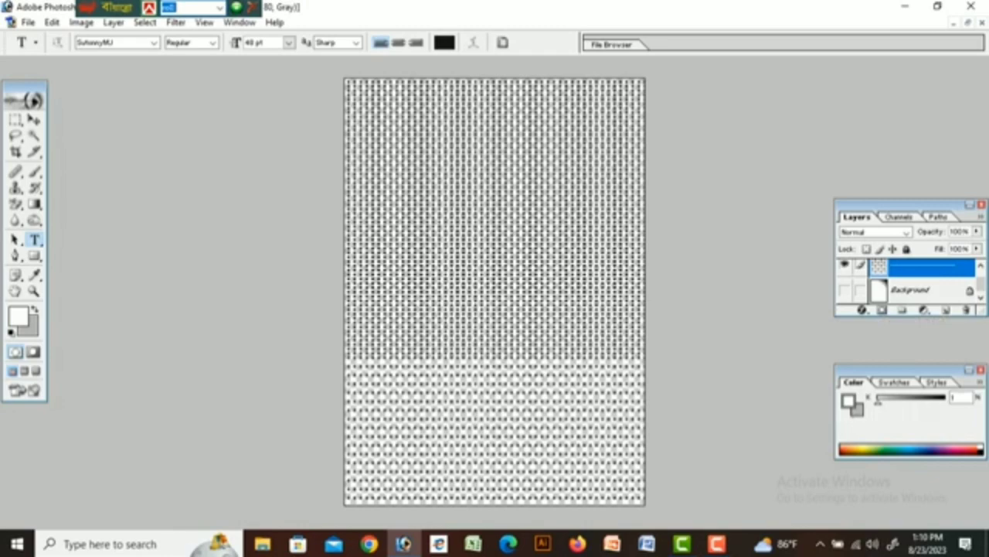
Toggle the Background gradient on and off to check it against the merged dot pattern.
scroll(911, 289, up, 1)
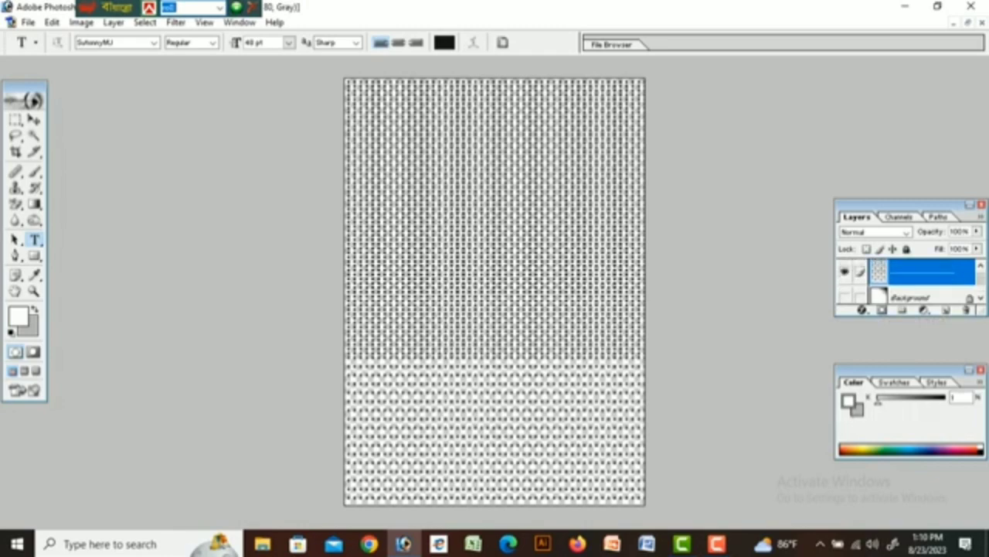
scroll(910, 282, down, 1)
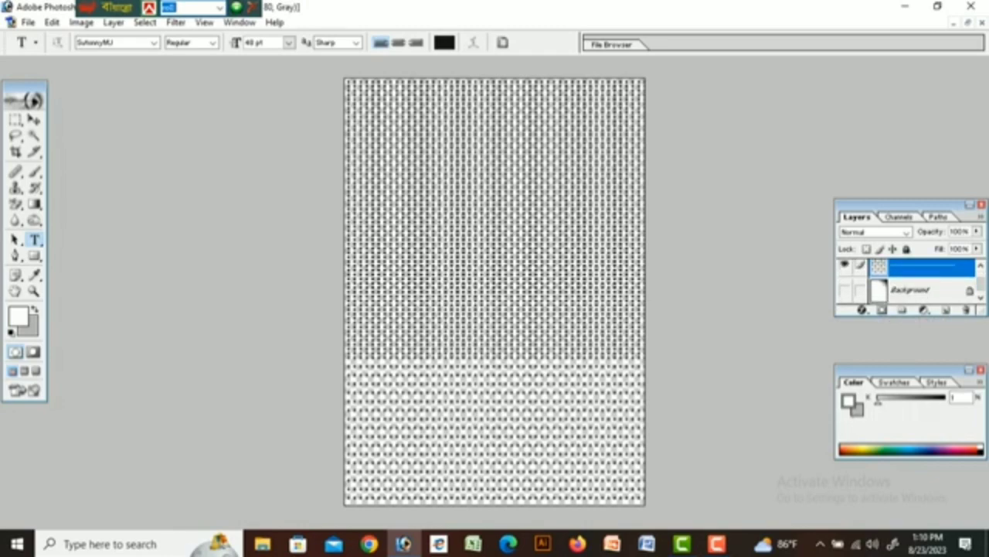
click(844, 290)
click(845, 290)
click(976, 231)
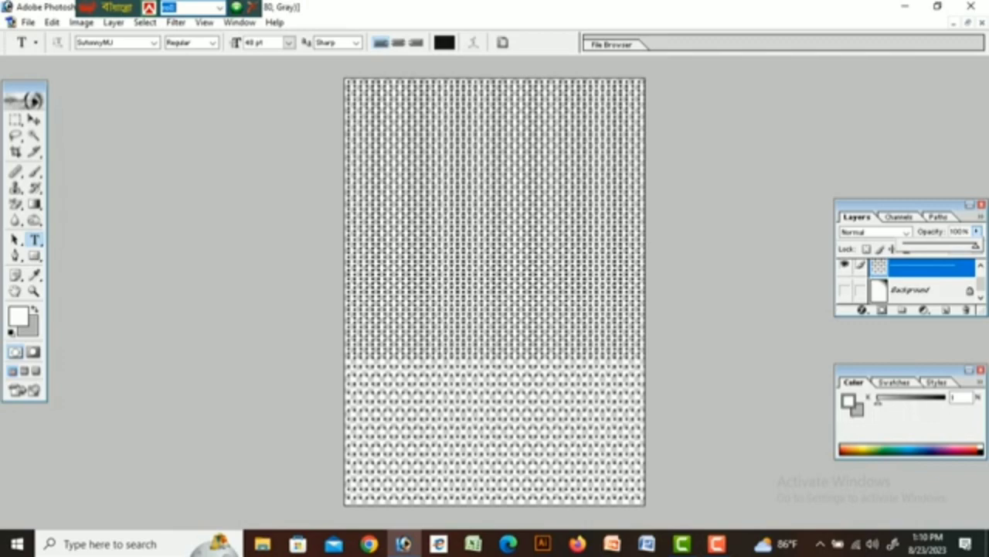
Lower the dot-pattern layer opacity to 12% with the Background gradient showing beneath.
drag(976, 245, 915, 245)
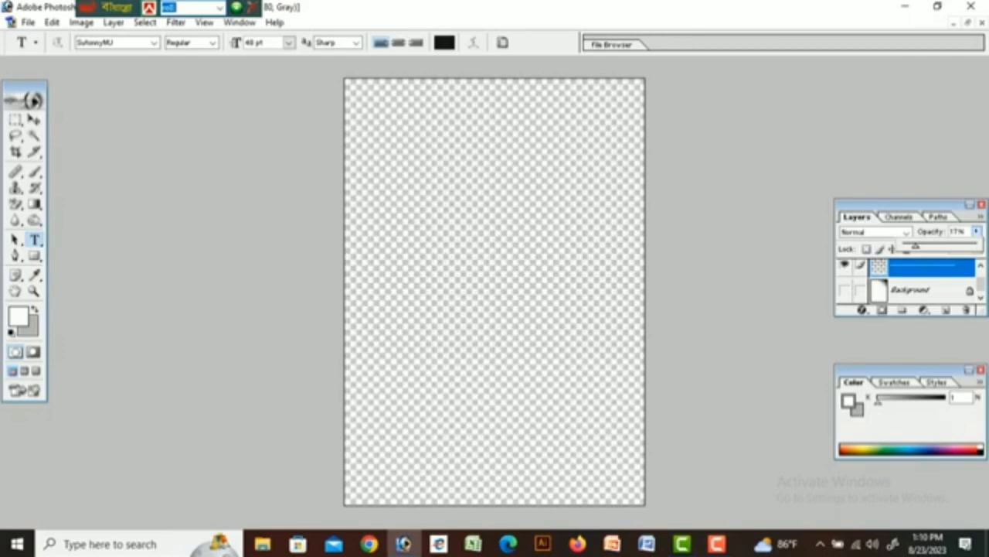
key(Return)
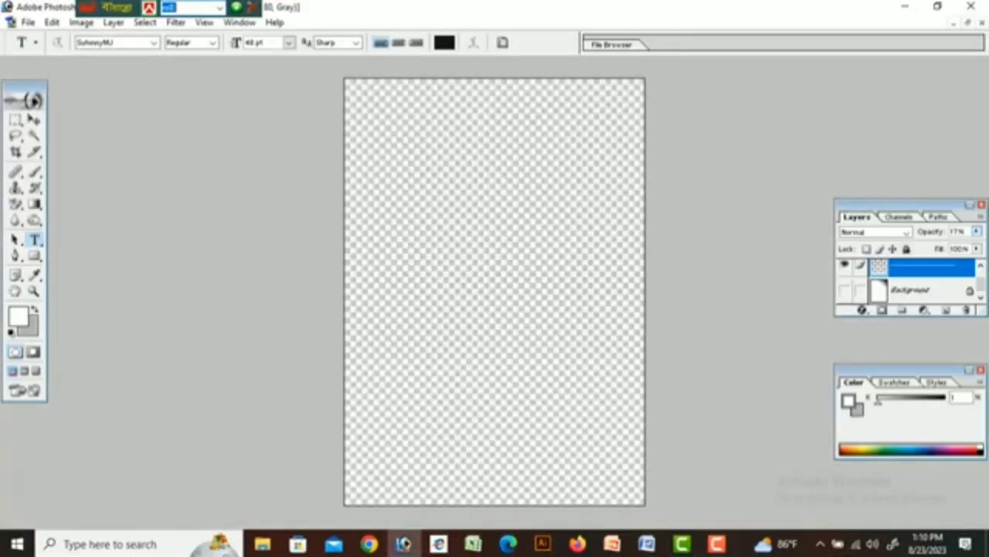
click(977, 231)
click(977, 231)
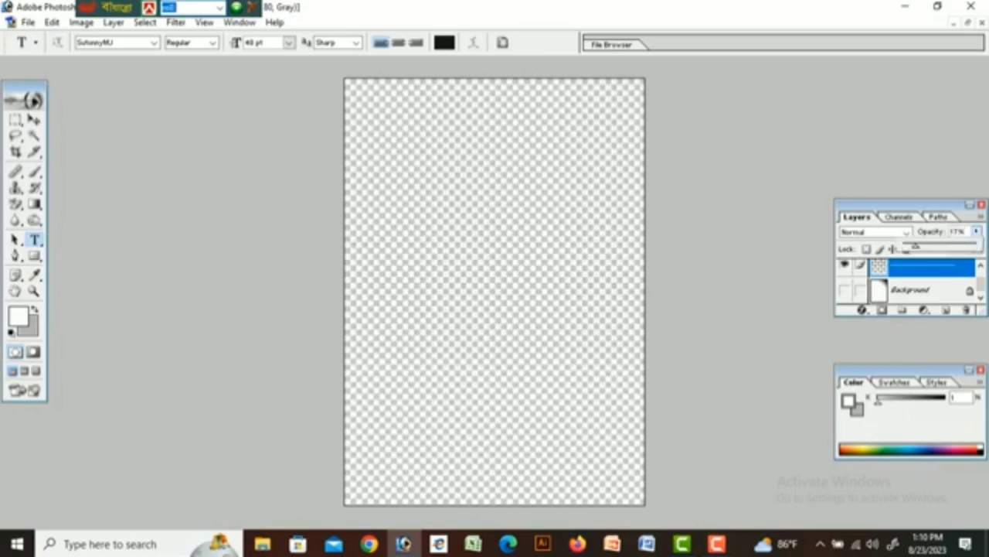
click(845, 290)
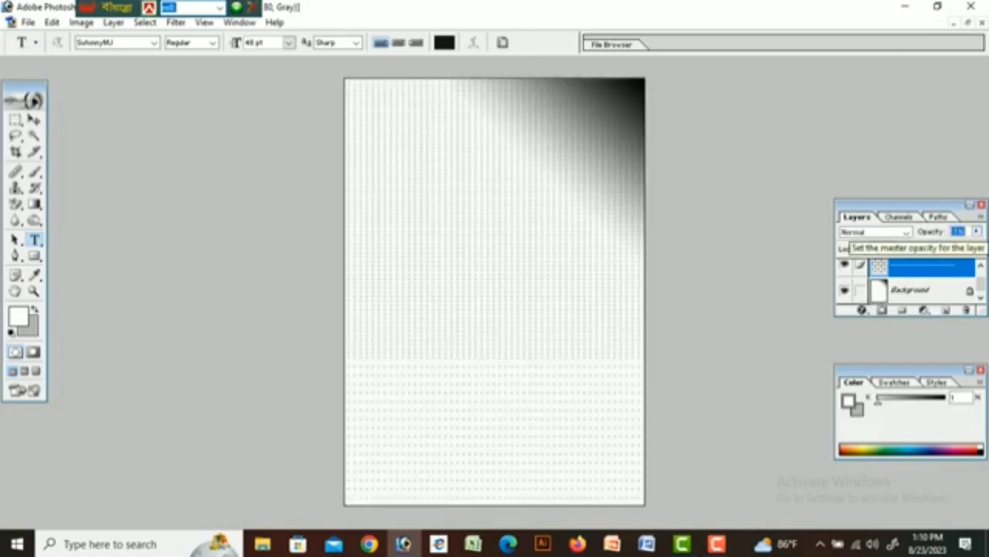
click(977, 231)
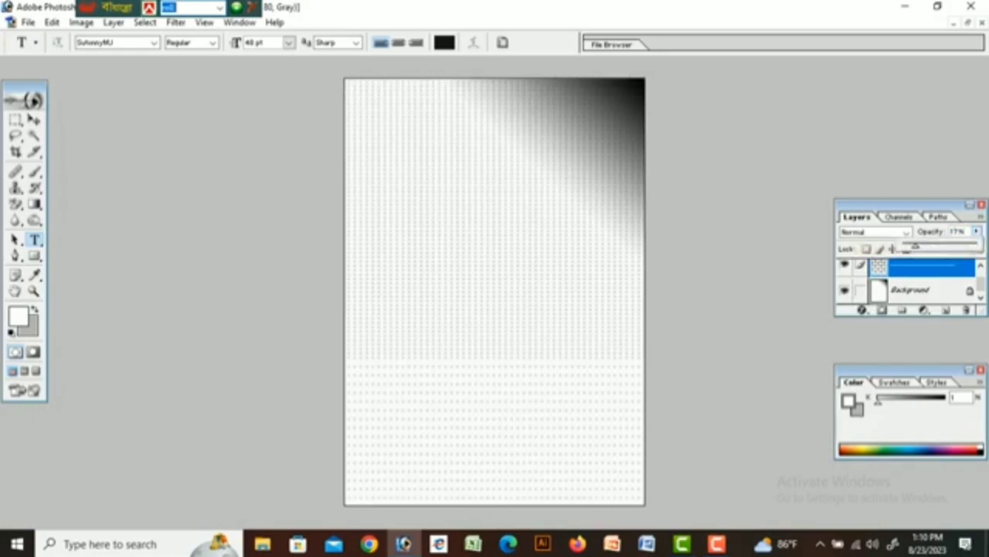
drag(916, 246, 911, 245)
click(844, 289)
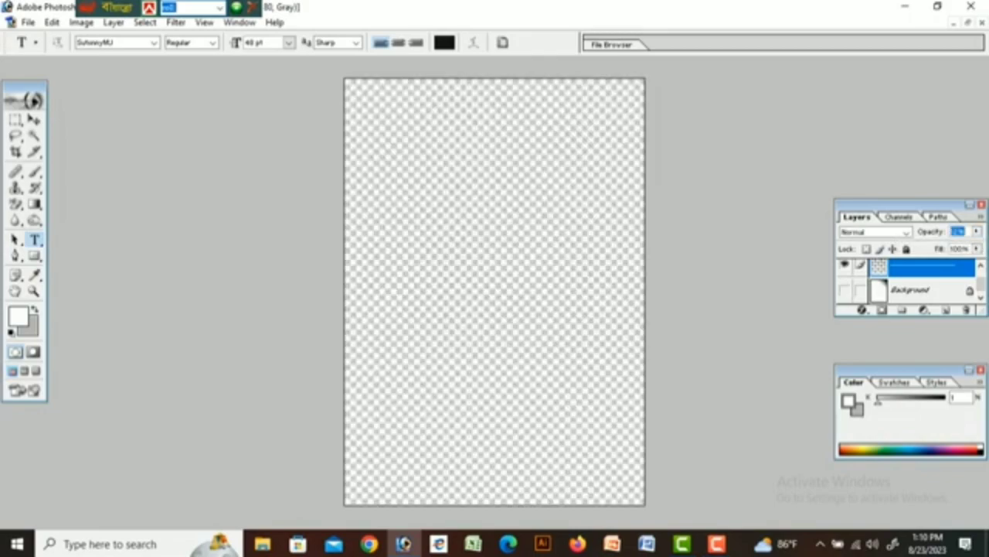
click(844, 289)
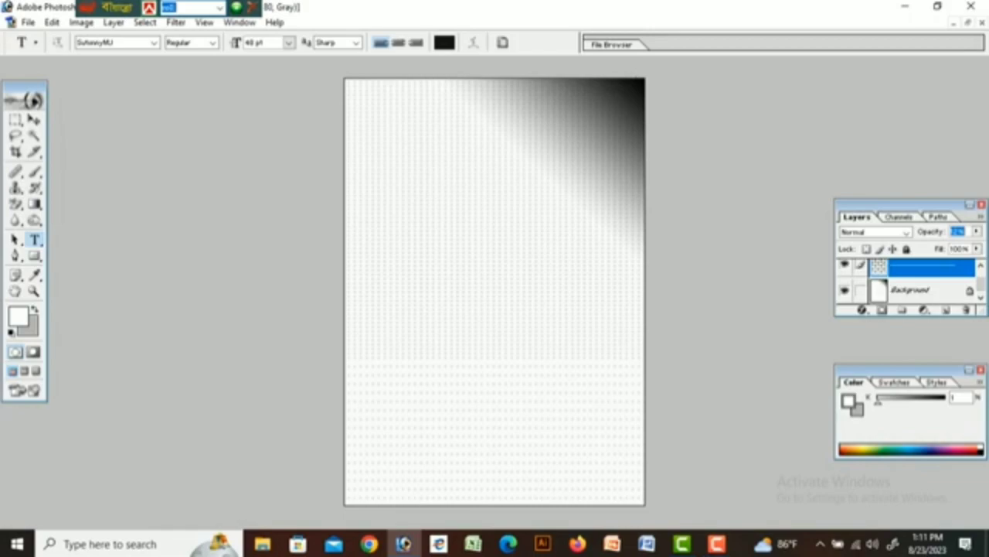
Add a new empty Layer 1 at the top of the layer stack.
click(946, 309)
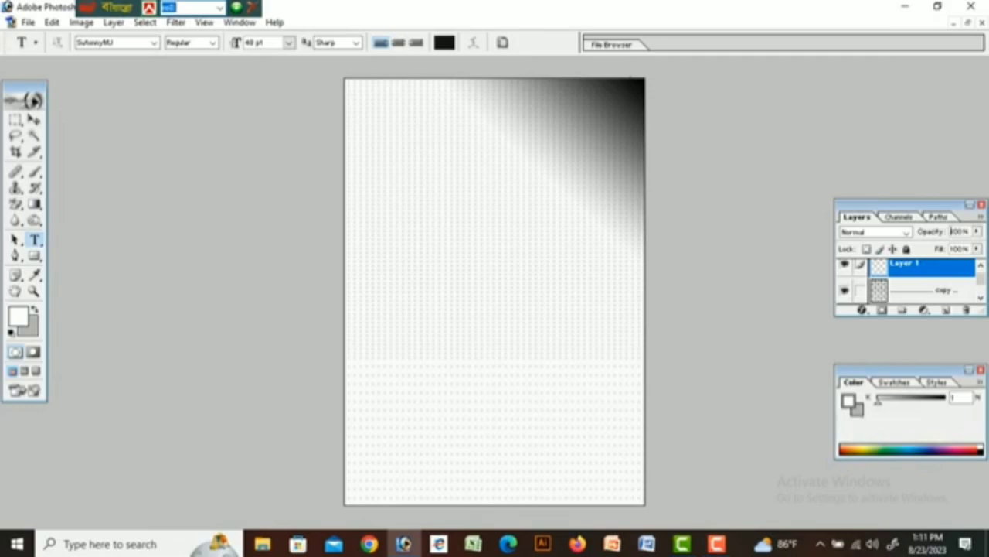
key(p)
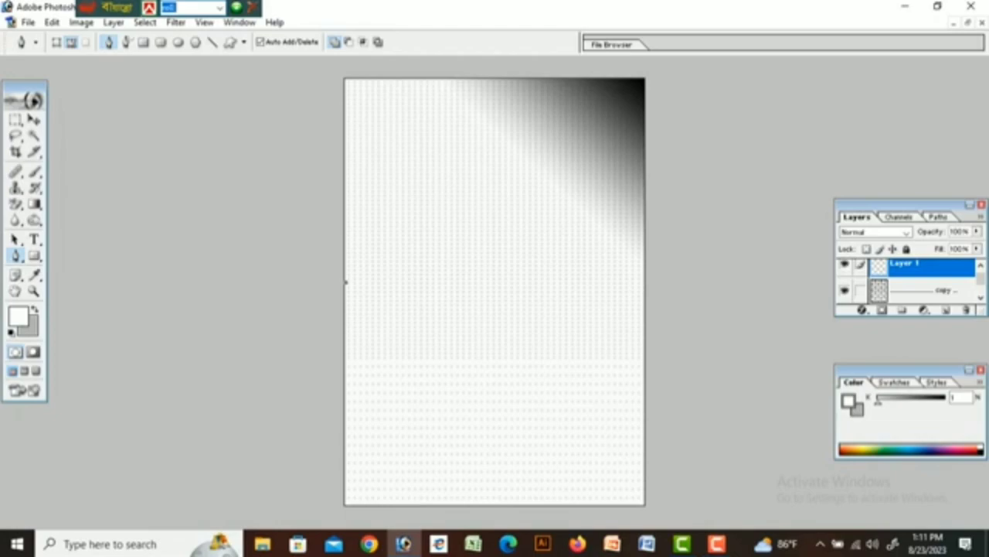
Draw a closed seven-point pen outline around the page's top-left corner and make it a selection.
click(462, 228)
click(427, 79)
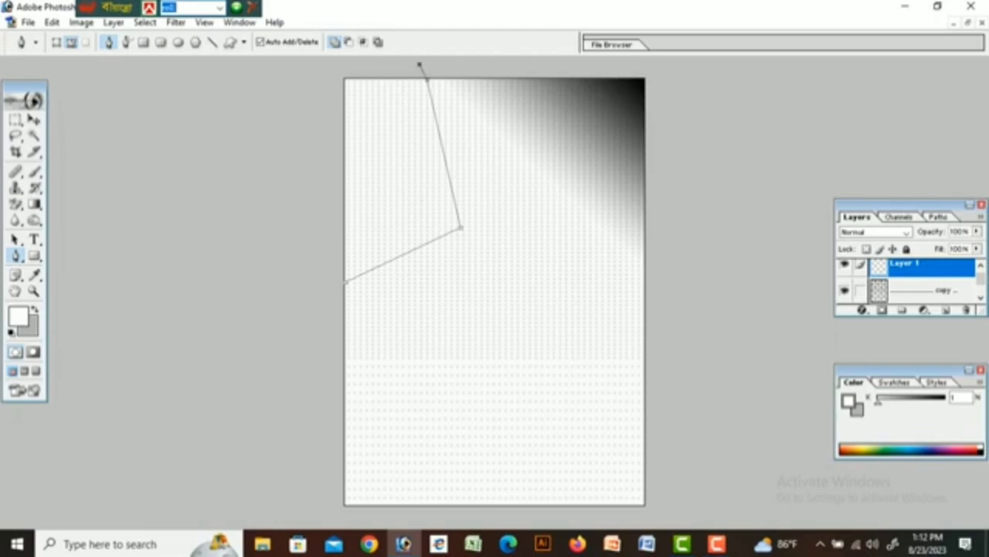
click(342, 65)
click(297, 143)
click(295, 228)
click(323, 335)
click(345, 282)
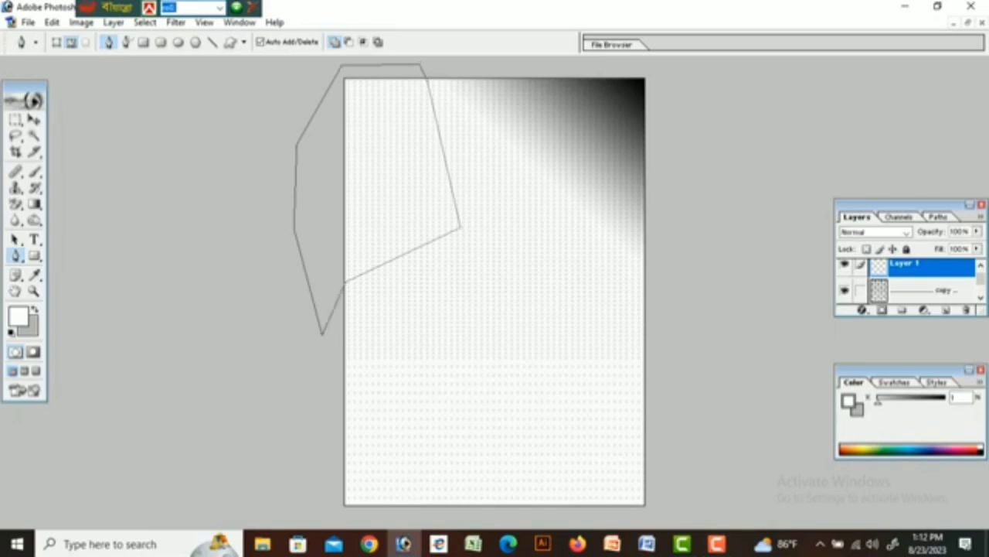
key(ctrl+Return)
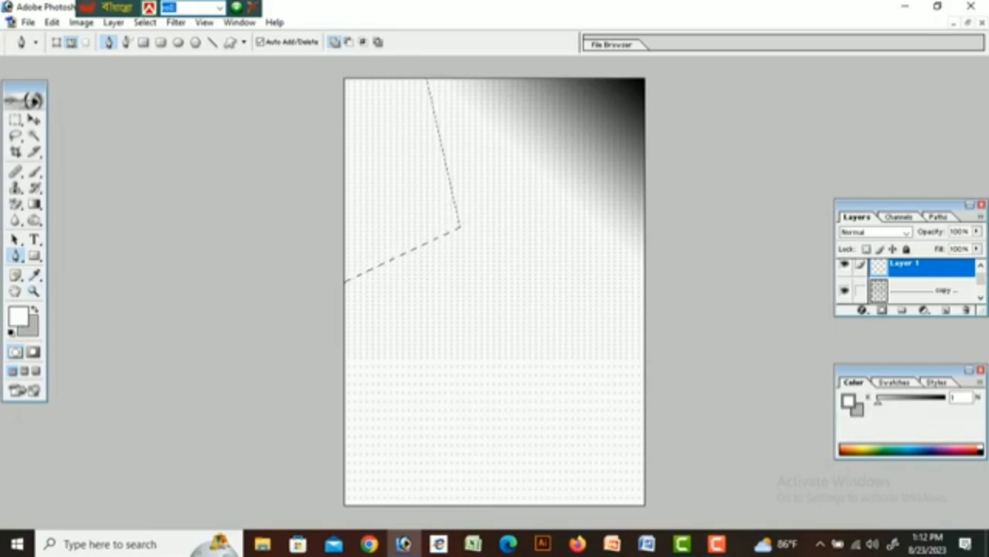
Fill the corner selection with grey on Layer 1, deselect, and duplicate the layer.
key(ctrl+BackSpace)
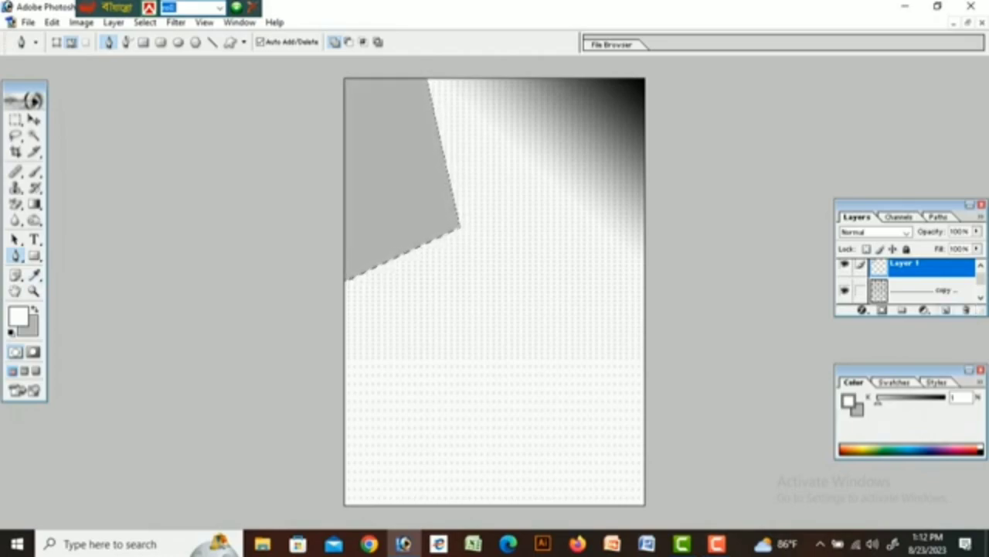
key(ctrl+minus)
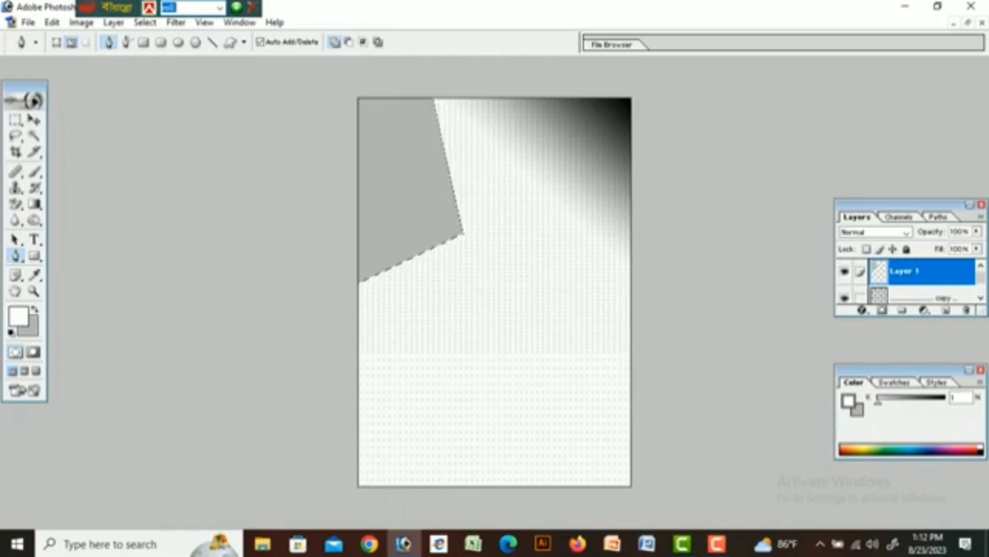
double_click(939, 272)
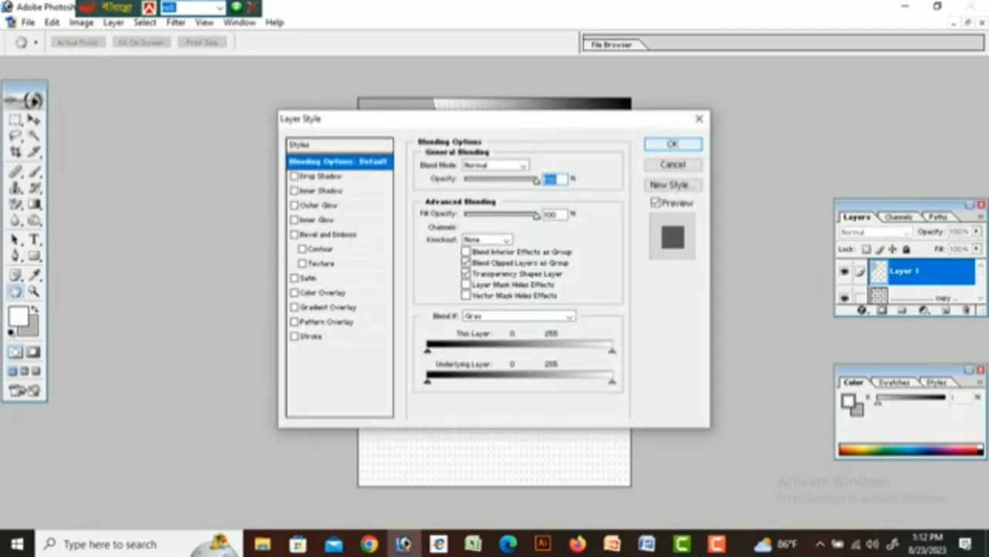
key(Return)
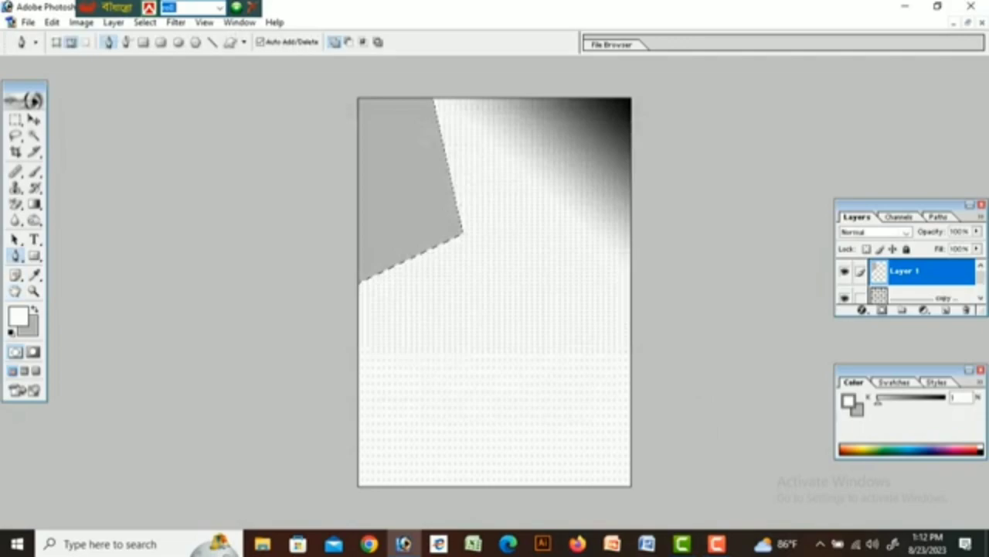
double_click(939, 271)
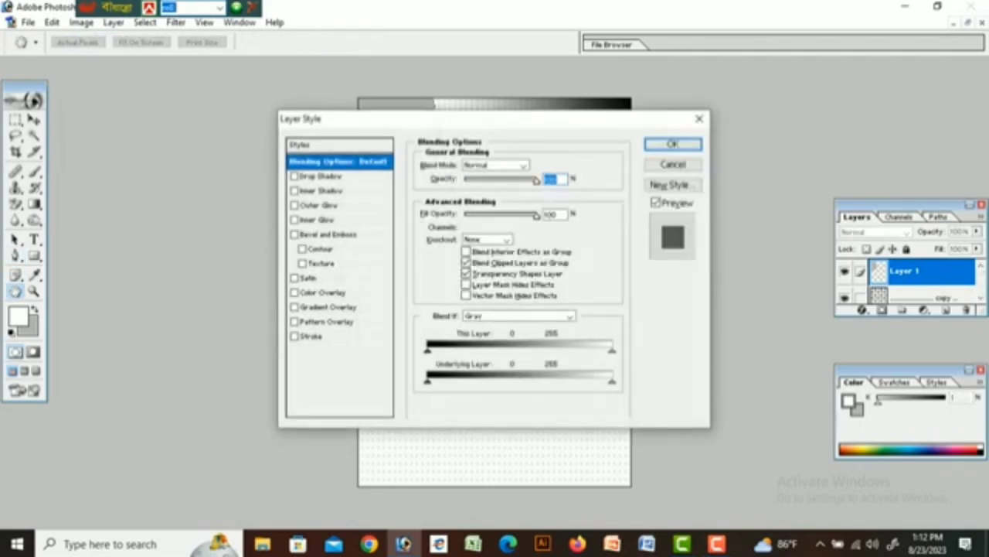
key(Return)
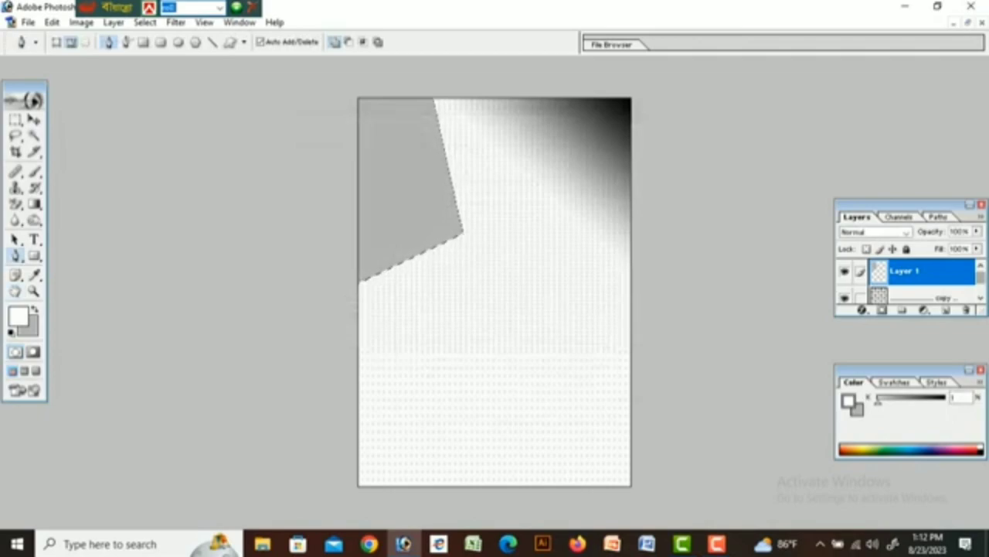
mouse_move(981, 277)
mouse_down()
mouse_move(980, 286)
mouse_move(981, 275)
mouse_up()
key(ctrl+d)
key(ctrl+j)
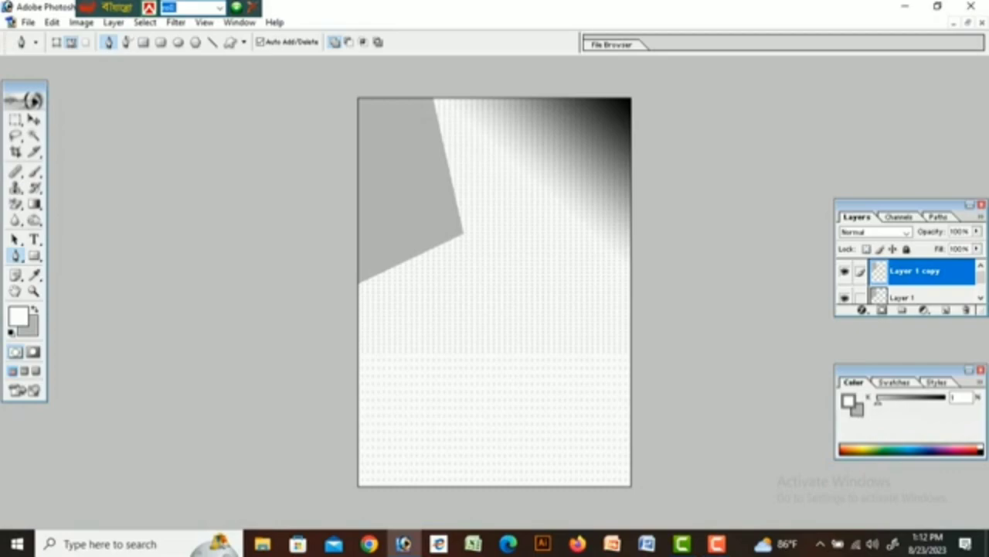
Select the grey corner polygon on Layer 1 copy with the Magic Wand.
double_click(953, 272)
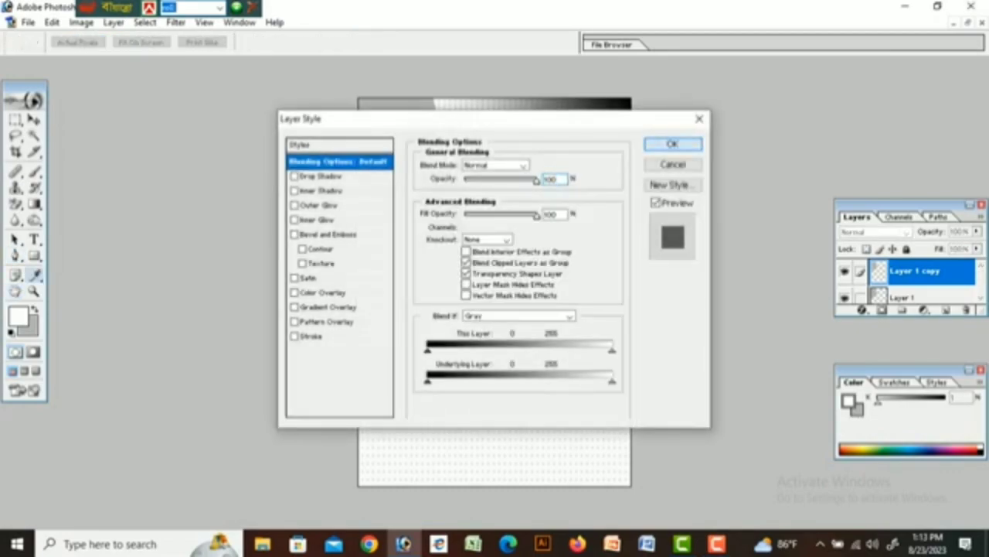
key(Return)
key(p)
click(34, 136)
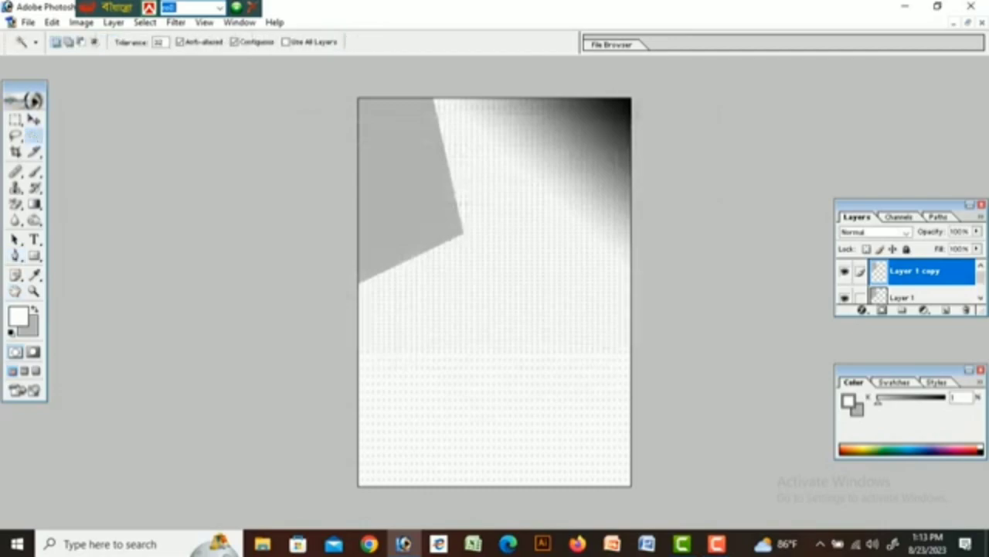
click(408, 183)
Set the foreground colour to black and fill the polygon selection with it.
click(19, 316)
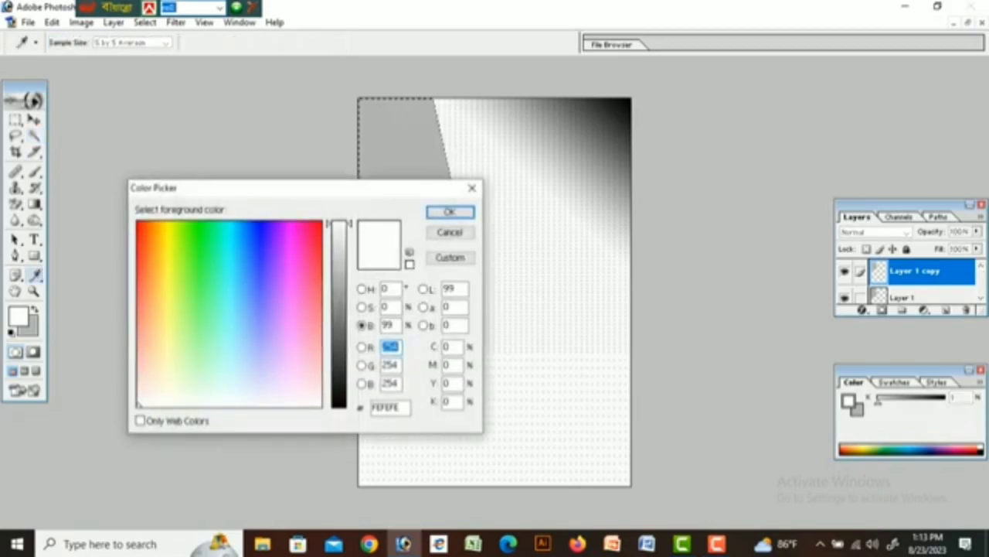
click(339, 399)
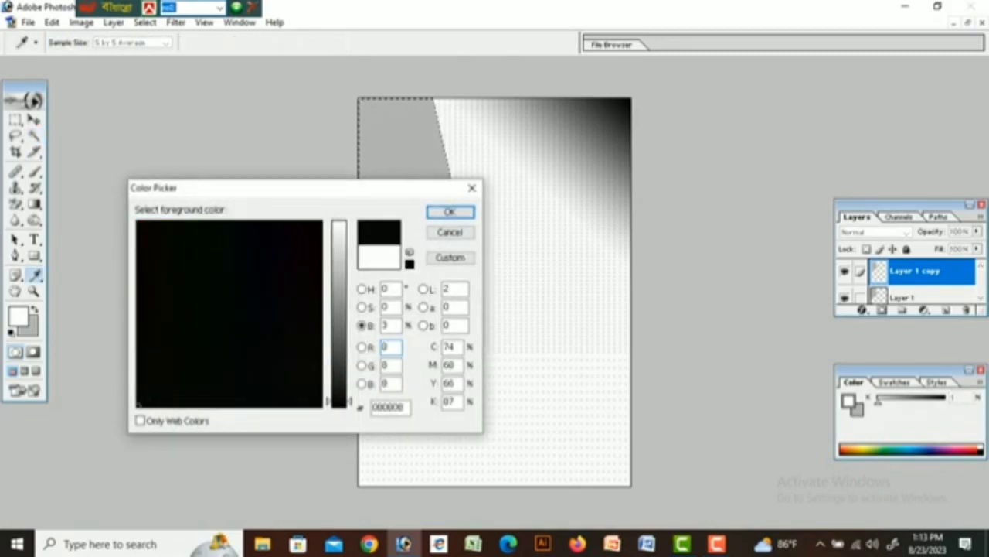
click(450, 212)
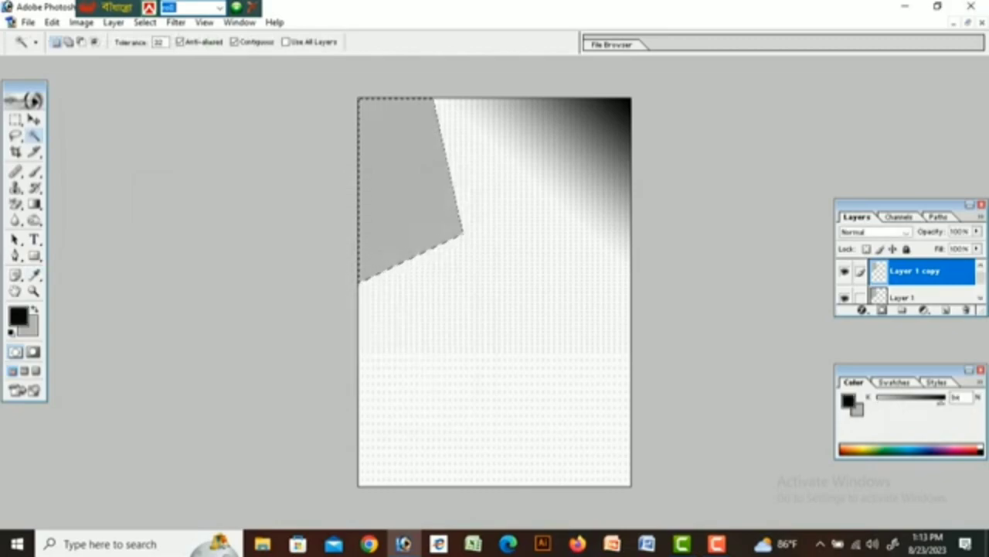
key(alt+BackSpace)
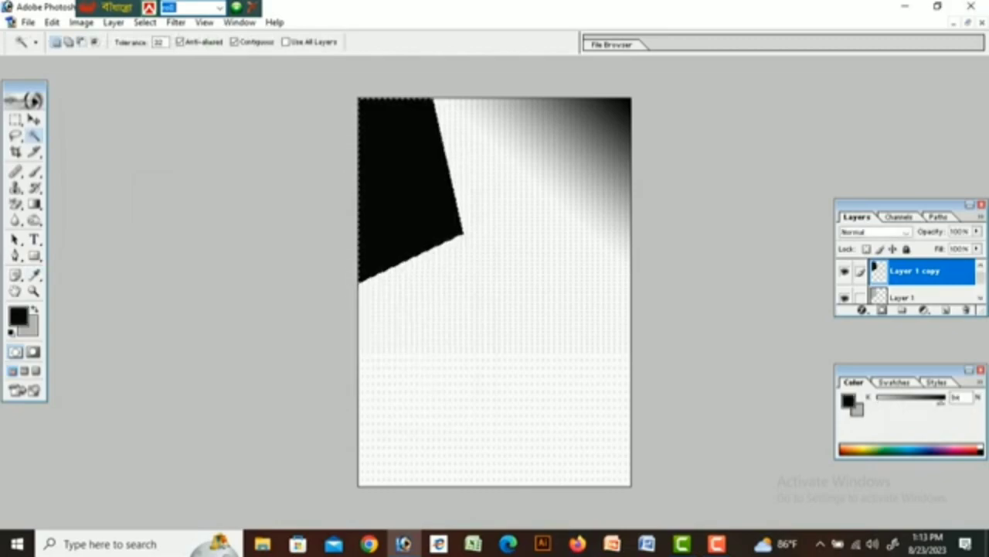
key(ctrl+t)
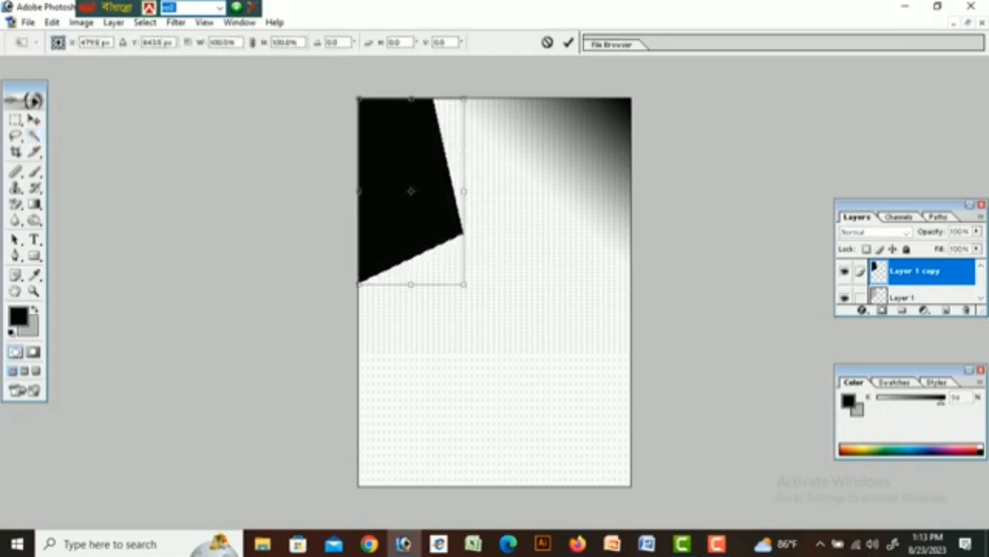
Shrink the black top-left shape slightly from the bottom and right, apply it, and deselect.
drag(464, 284, 464, 277)
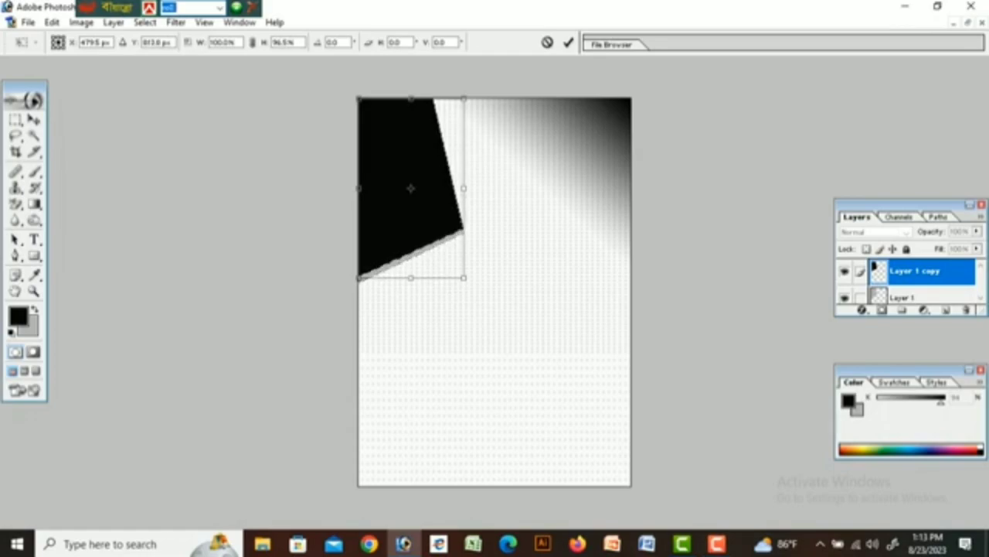
drag(464, 188, 454, 187)
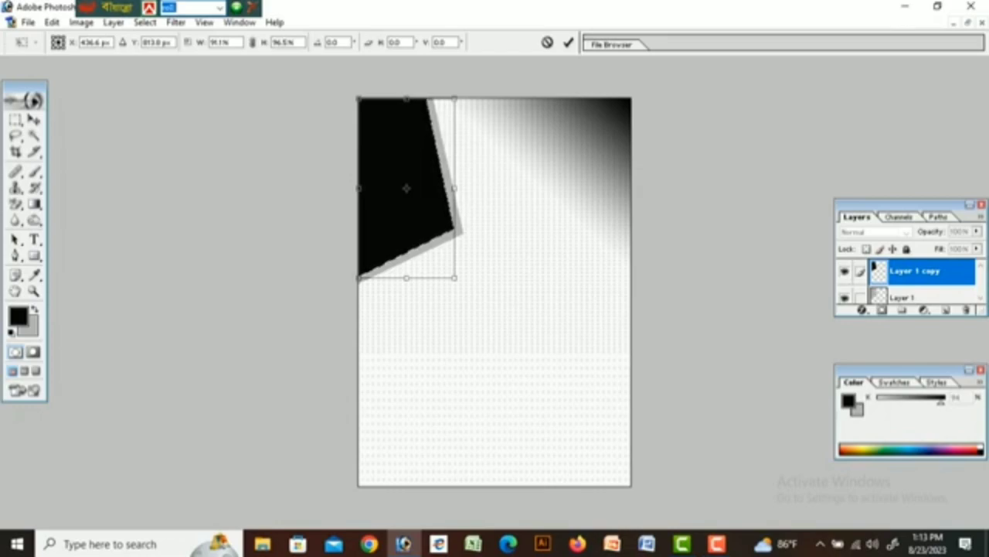
drag(455, 188, 457, 187)
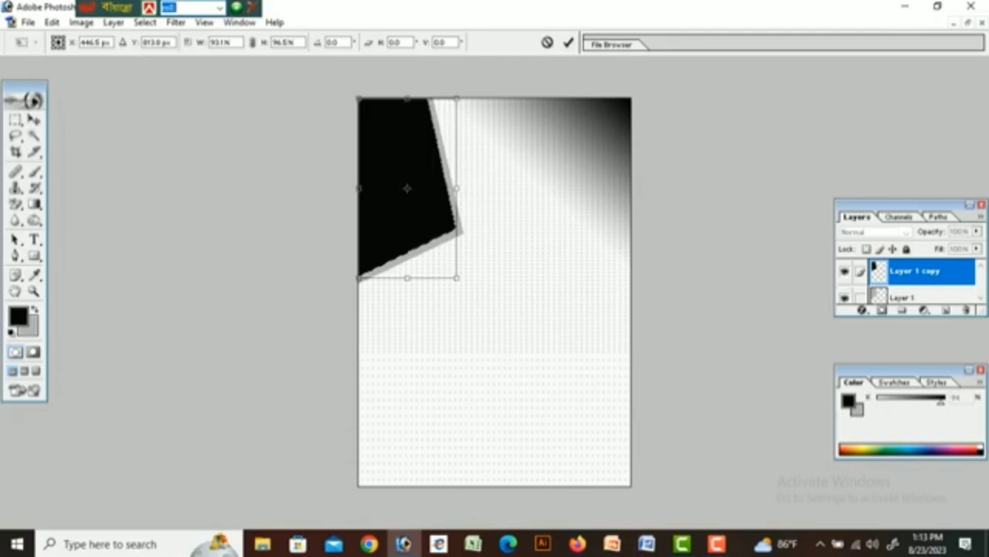
key(F9)
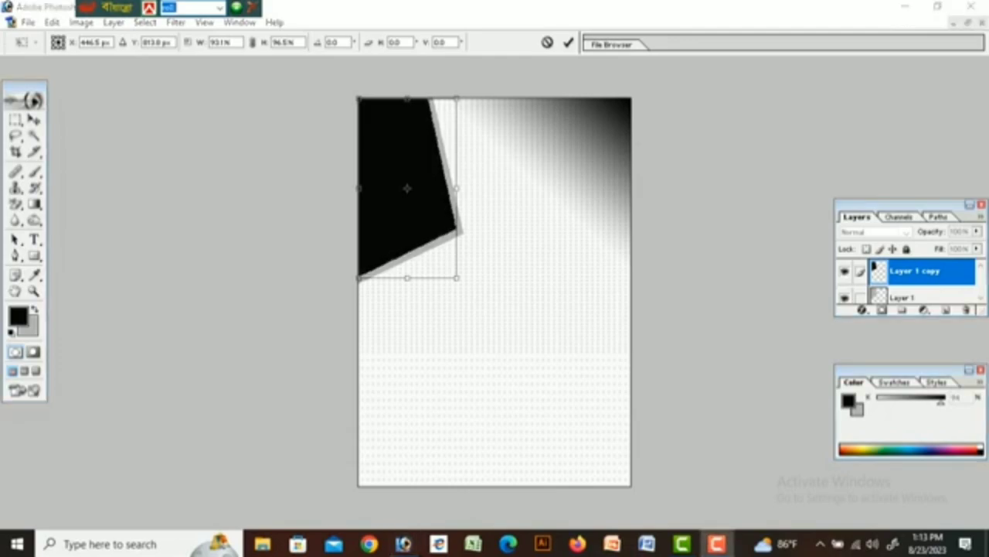
click(568, 43)
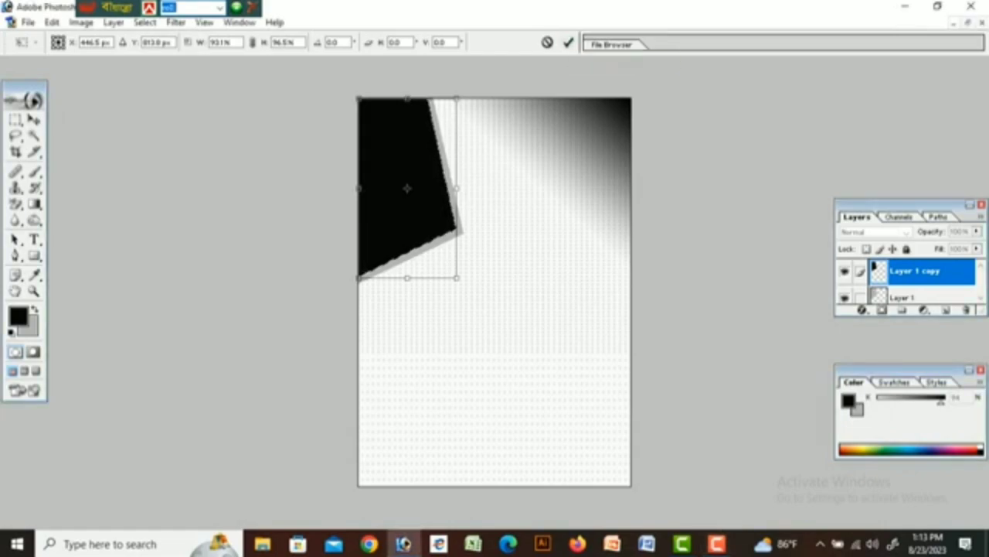
key(F9)
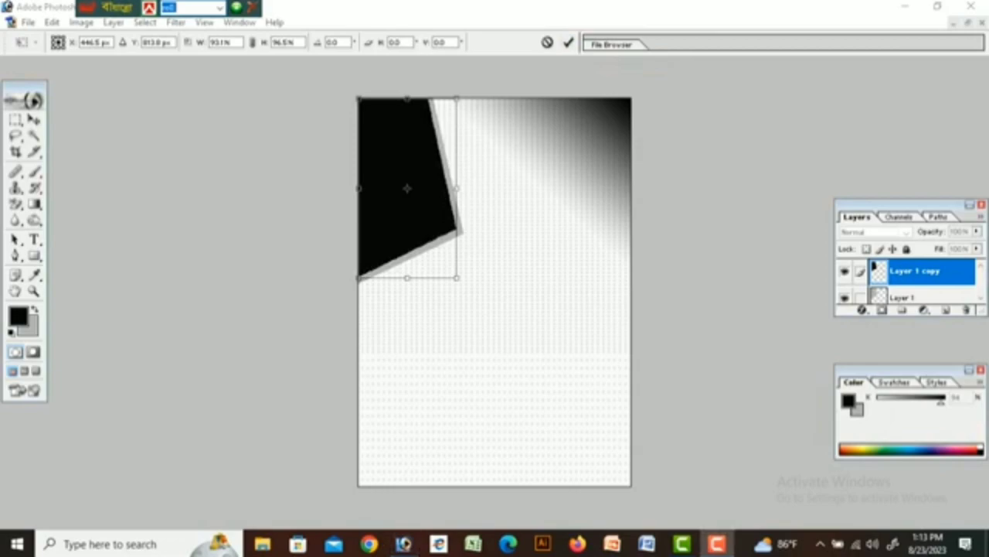
click(568, 43)
click(569, 44)
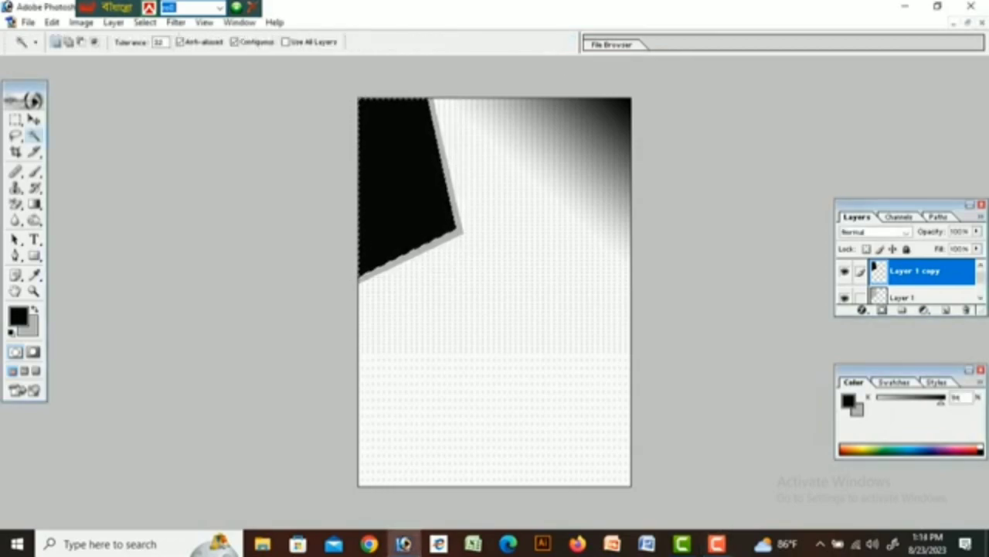
key(ctrl+d)
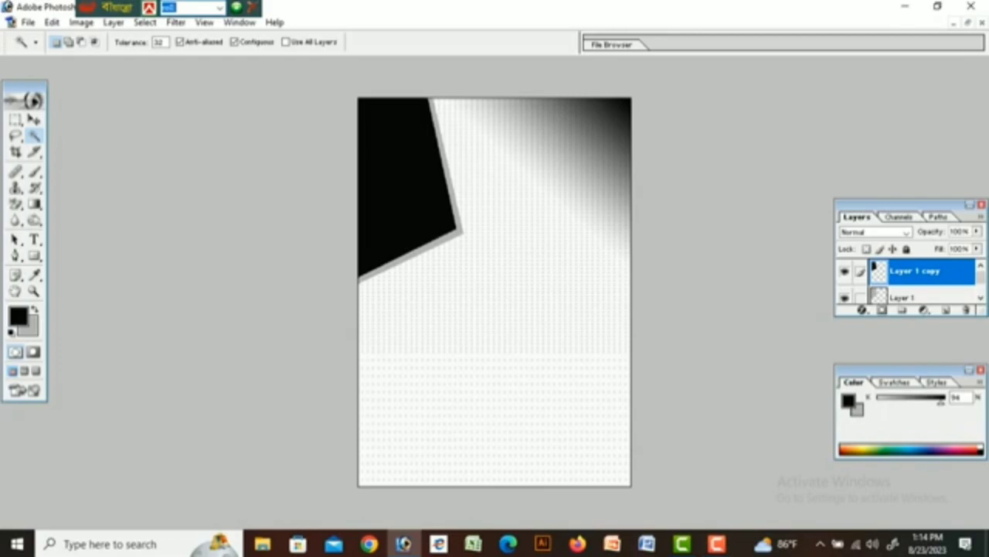
key(F9)
key(p)
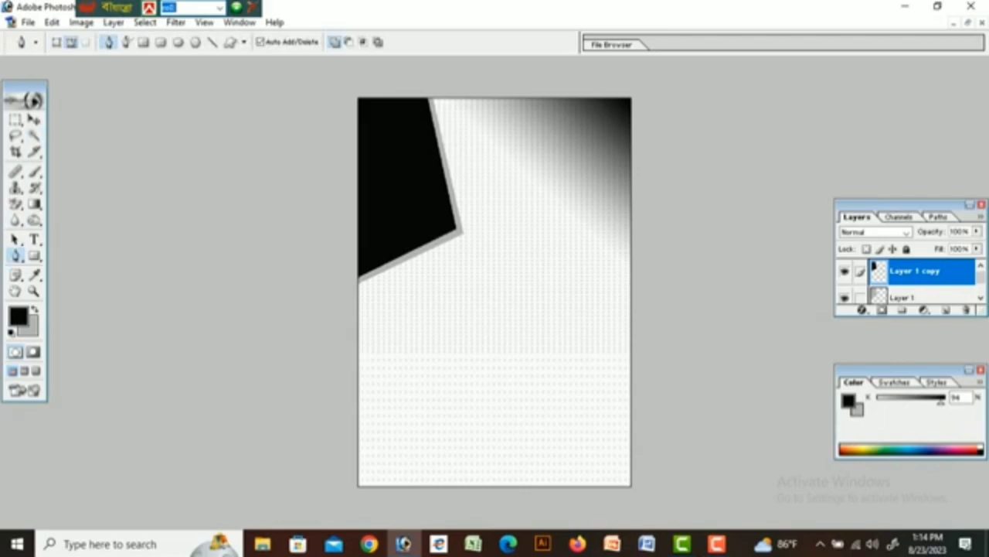
Trace a closed wedge-shaped path along the page's top edge toward the top-right corner.
click(459, 97)
click(487, 126)
click(638, 95)
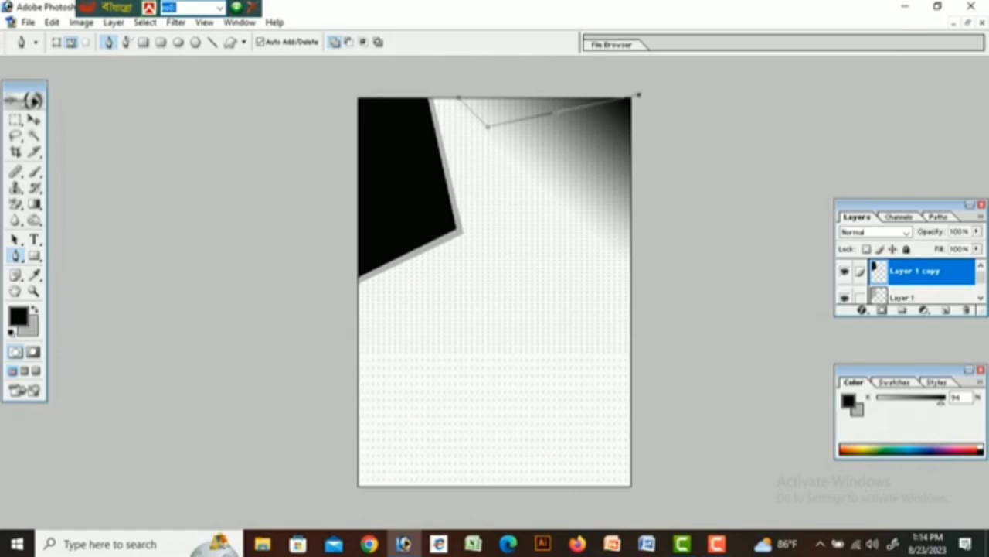
key(ctrl+z)
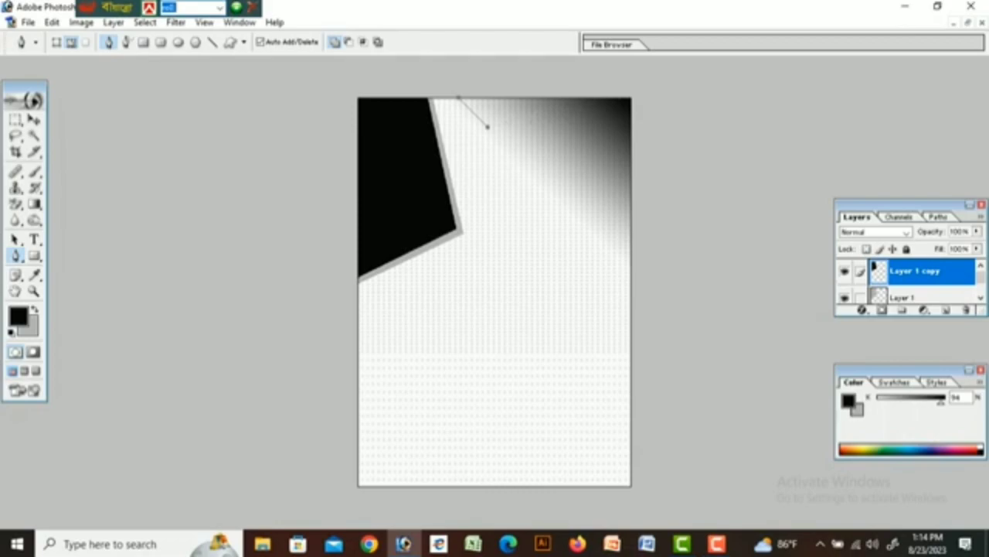
click(630, 98)
click(609, 69)
click(464, 80)
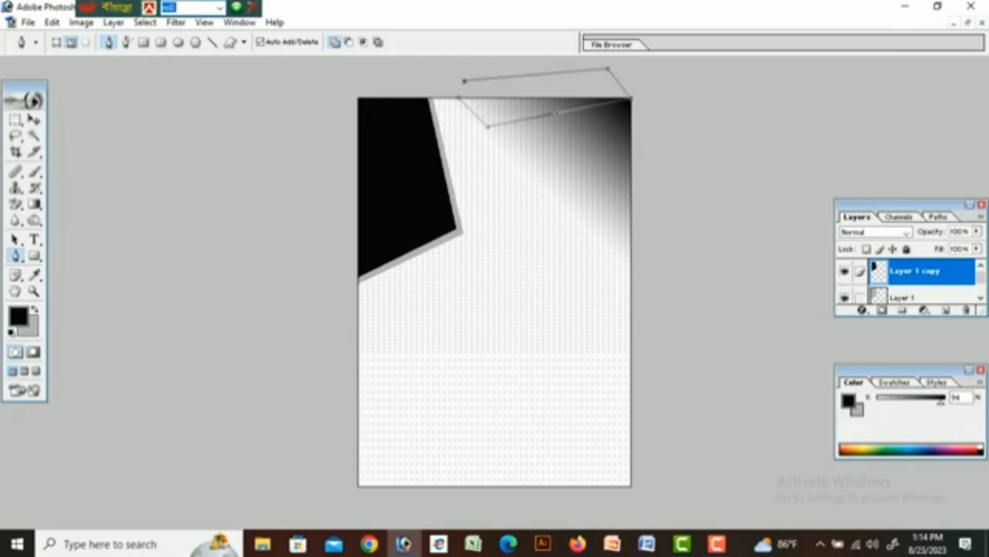
click(459, 99)
Convert the wedge path to a selection, fill it with grey, and deselect.
key(ctrl+Return)
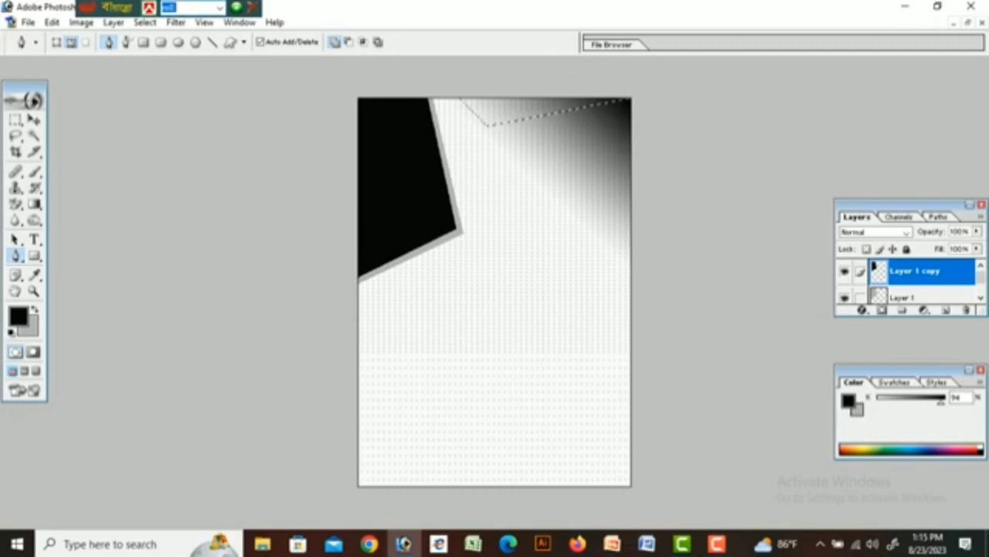
key(ctrl+BackSpace)
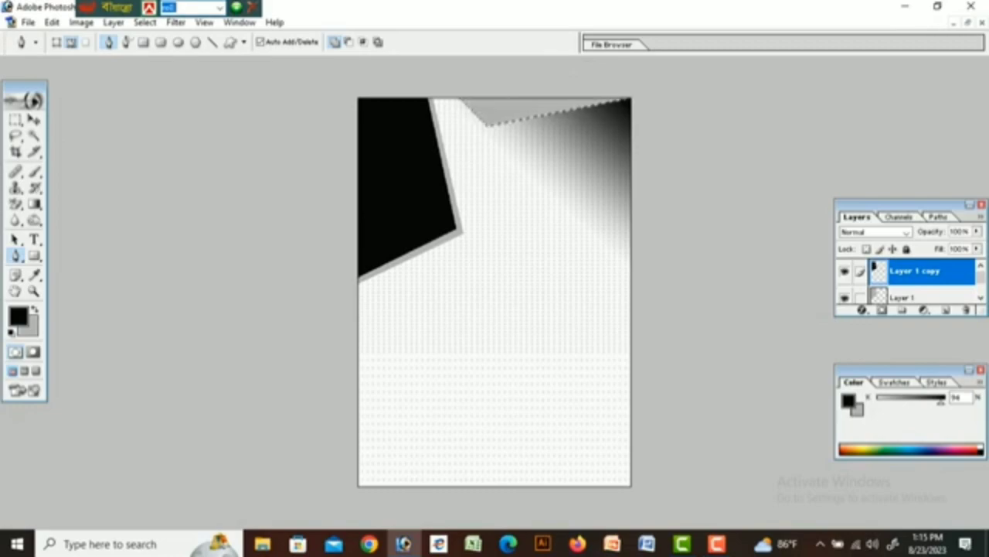
key(ctrl+d)
key(F9)
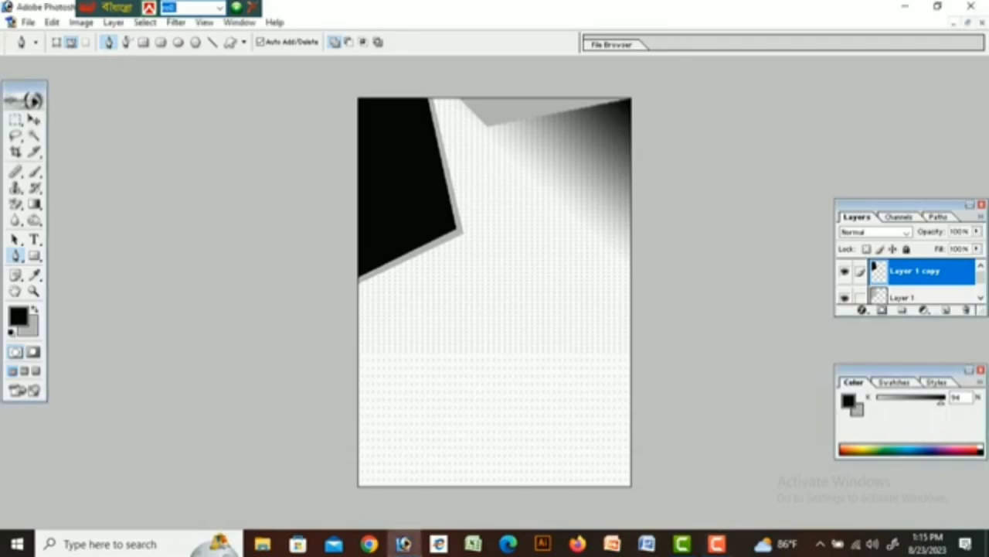
Fill a wide band across the lower page with black, then add a new empty layer.
key(m)
drag(358, 353, 630, 395)
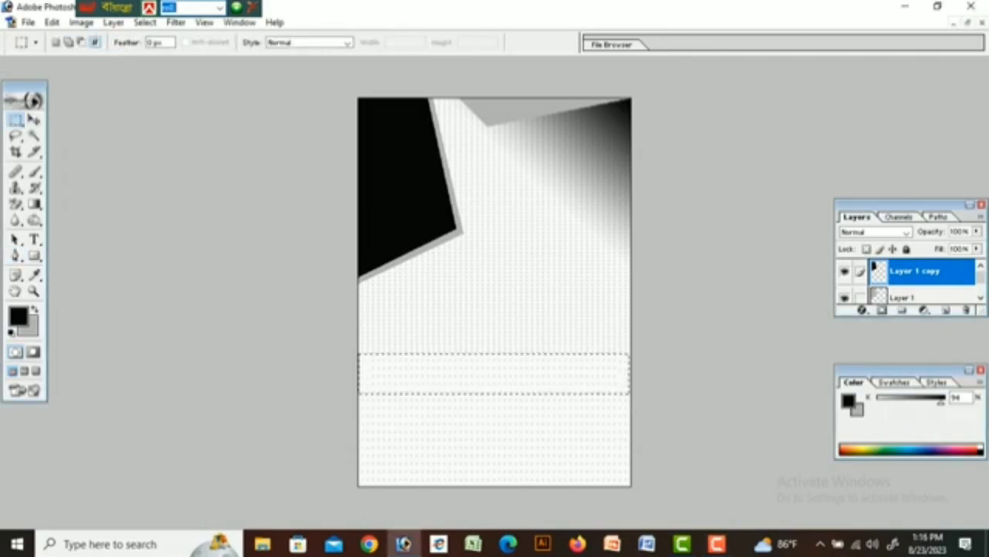
key(alt+BackSpace)
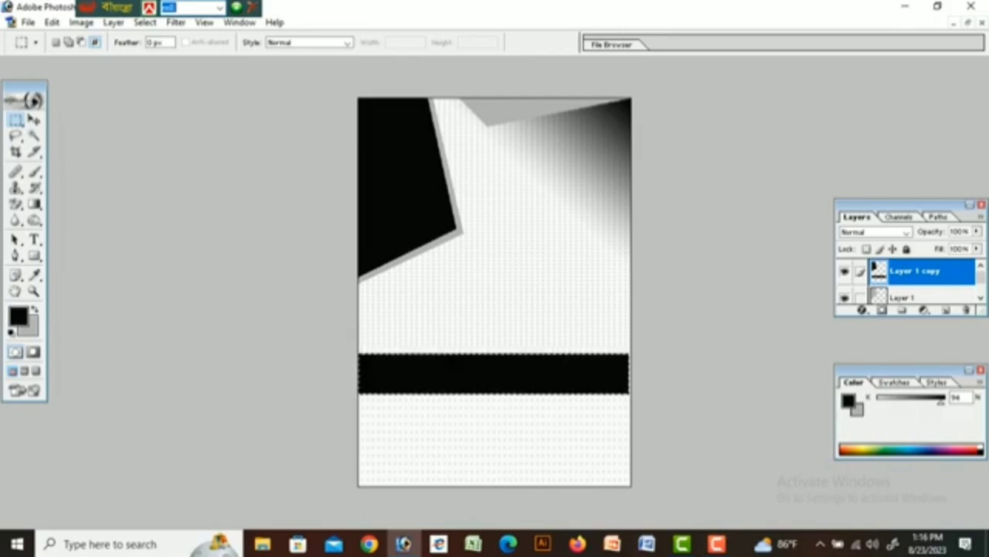
key(ctrl+z)
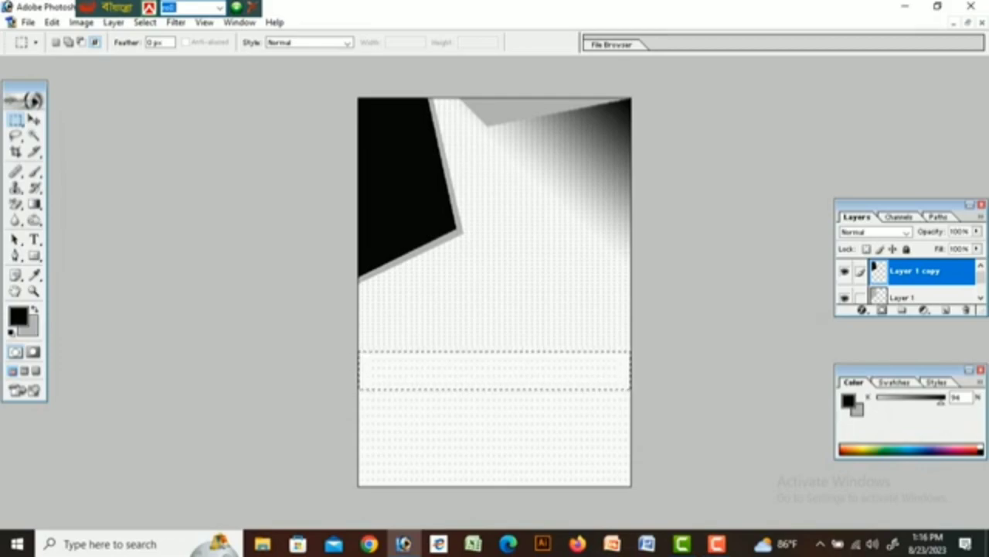
key(alt+BackSpace)
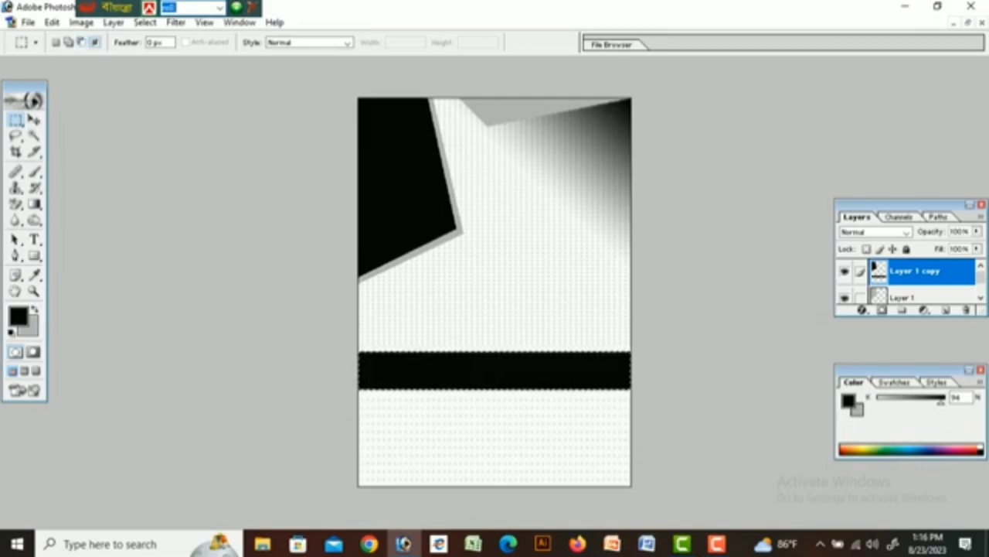
key(ctrl+d)
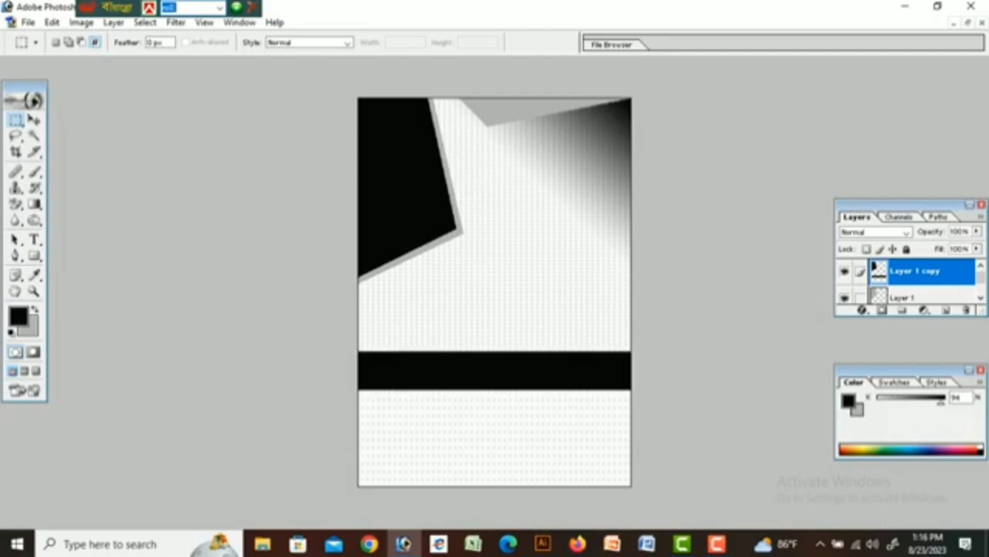
click(946, 309)
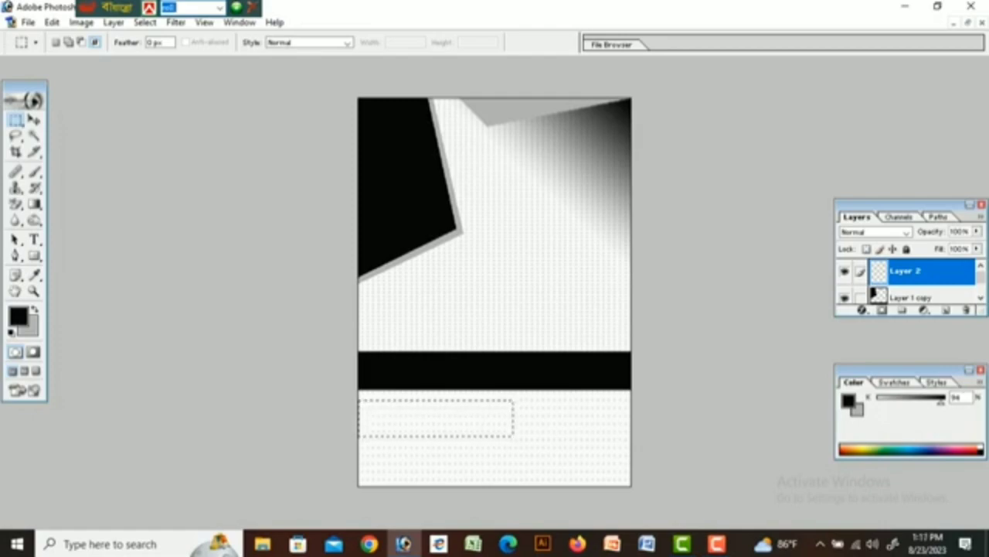
Fill the lower-left rectangle selection with black.
key(alt)
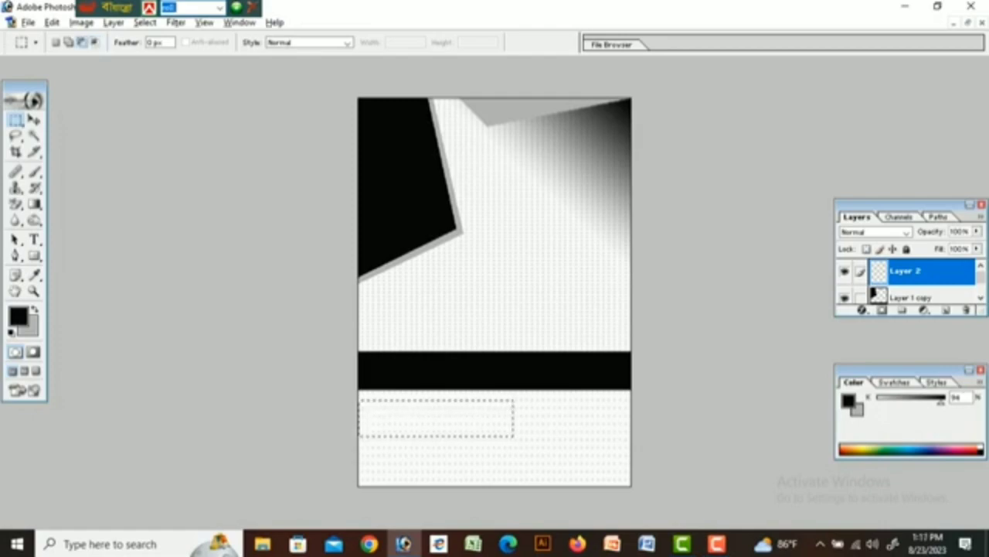
key(alt+BackSpace)
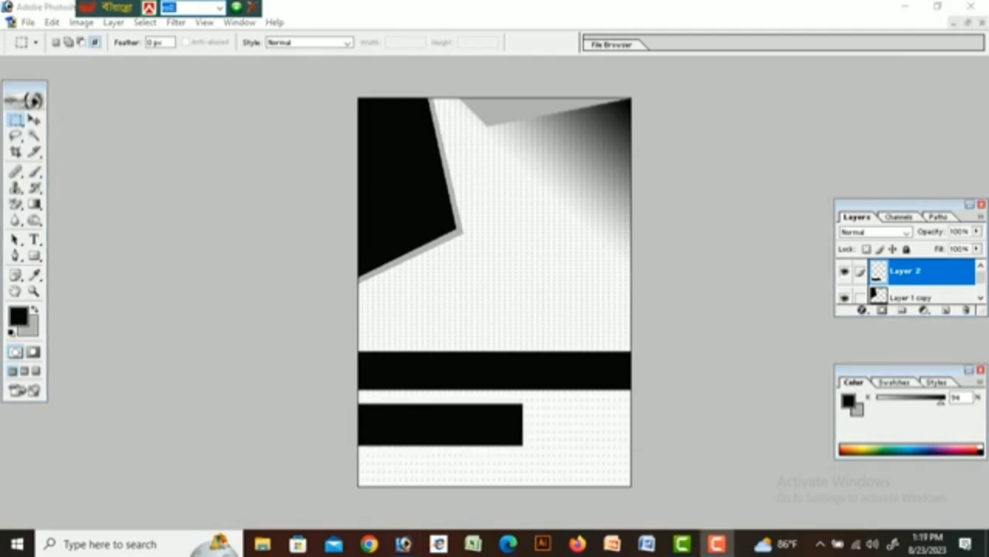
click(403, 544)
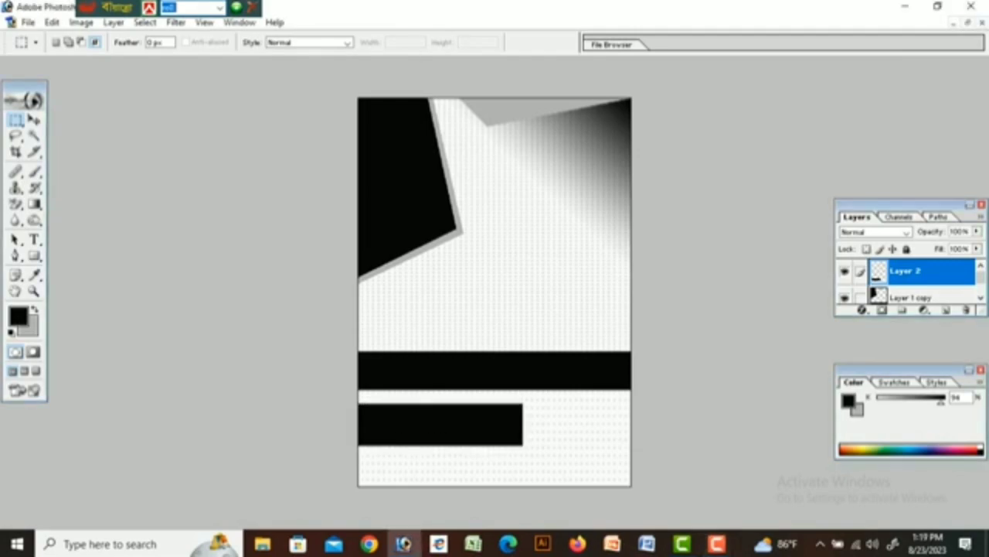
Skew the black rectangle so its top-right end slants leftward, and apply it.
click(34, 120)
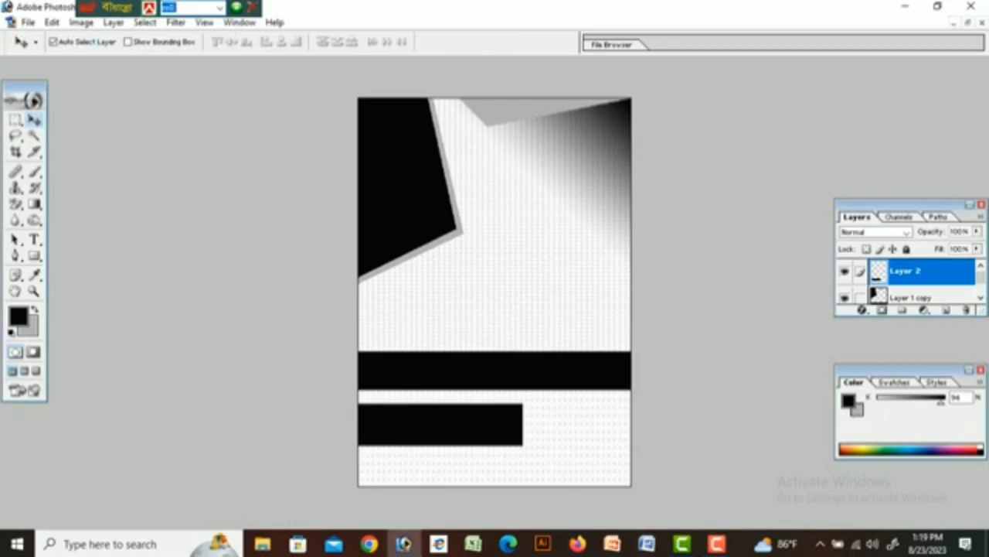
key(ctrl+t)
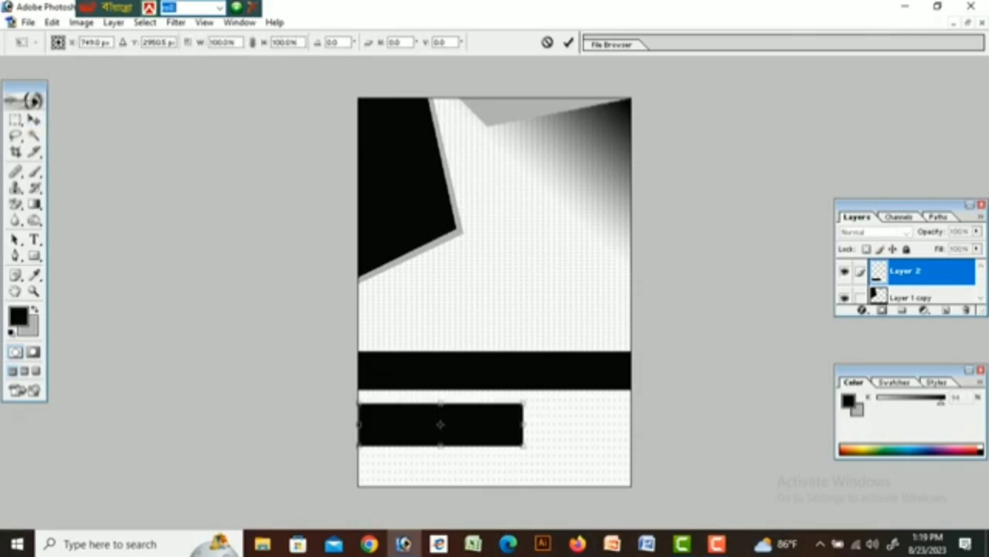
right_click(500, 229)
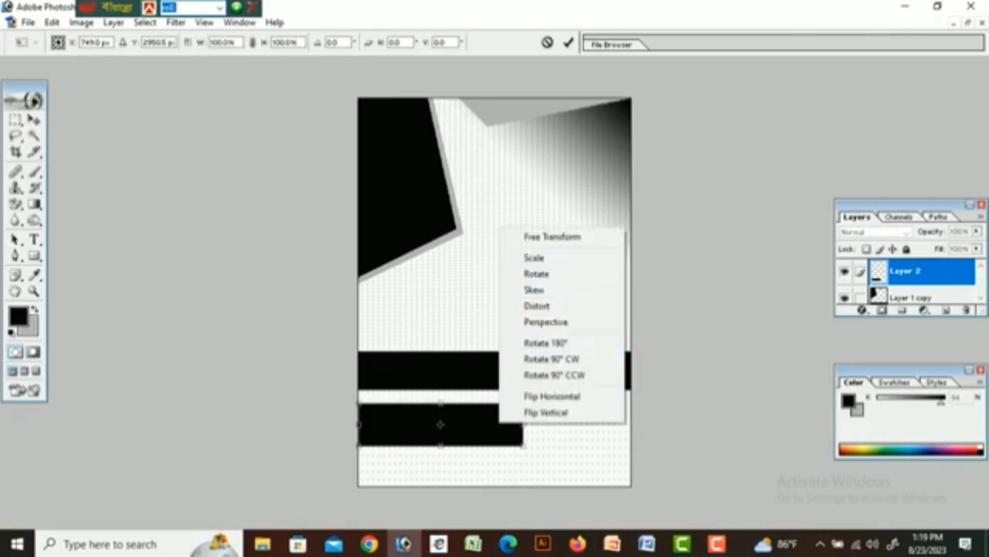
click(534, 289)
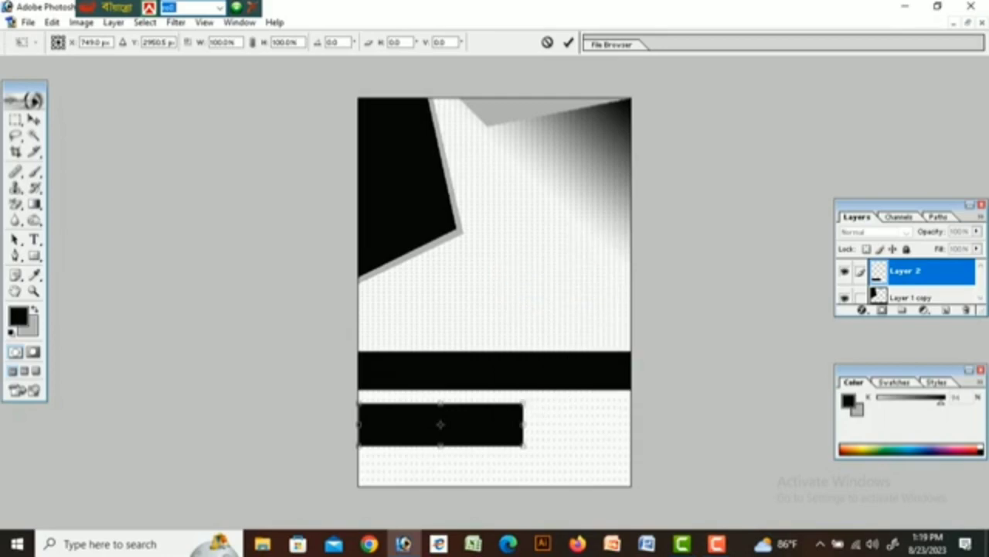
drag(522, 403, 486, 403)
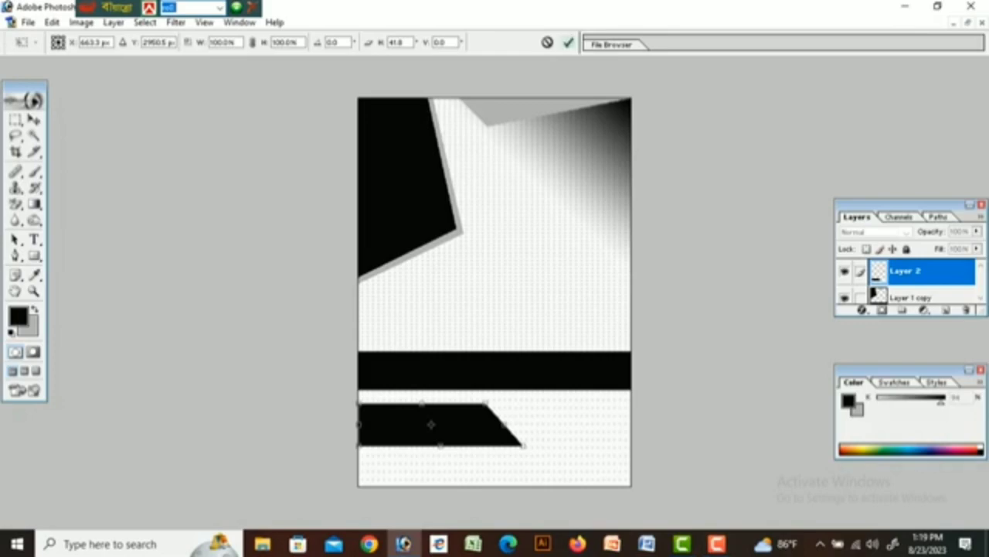
click(568, 41)
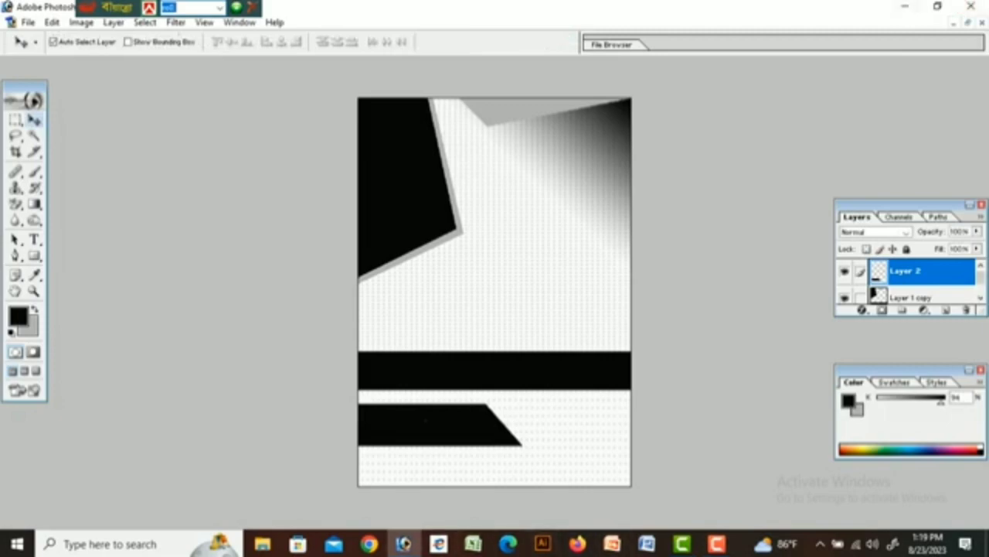
key(m)
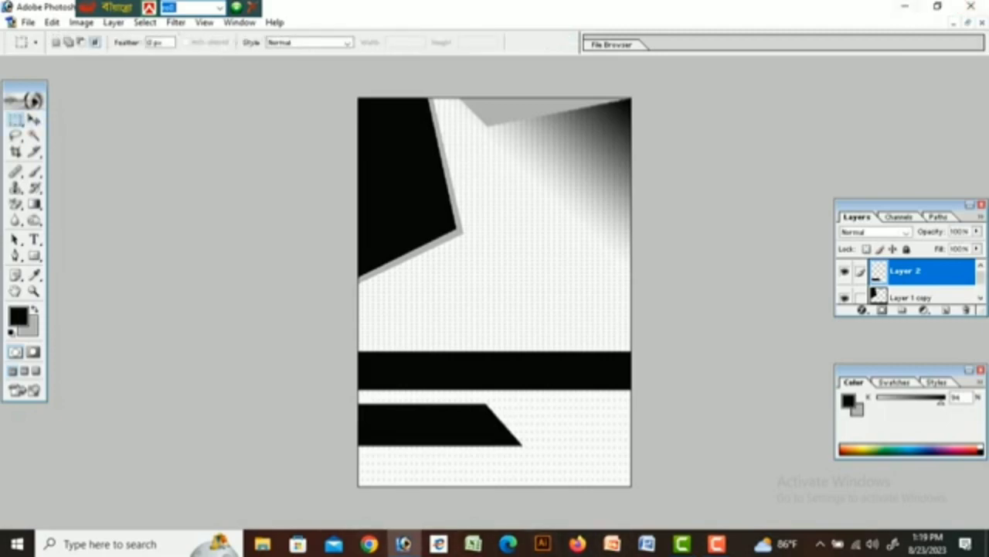
Select a thin strip along the poster's bottom edge, fill it black, and deselect.
drag(358, 469, 631, 486)
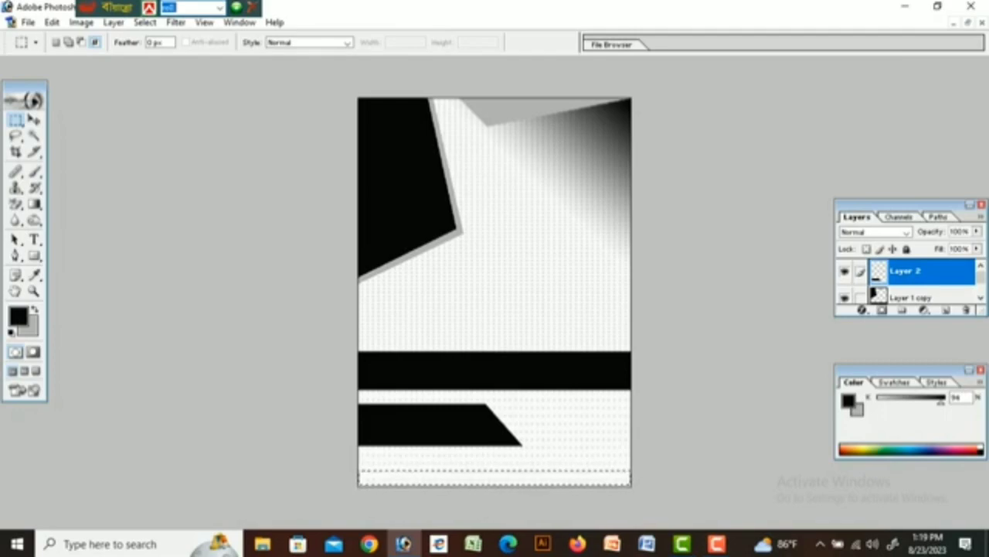
key(ctrl+d)
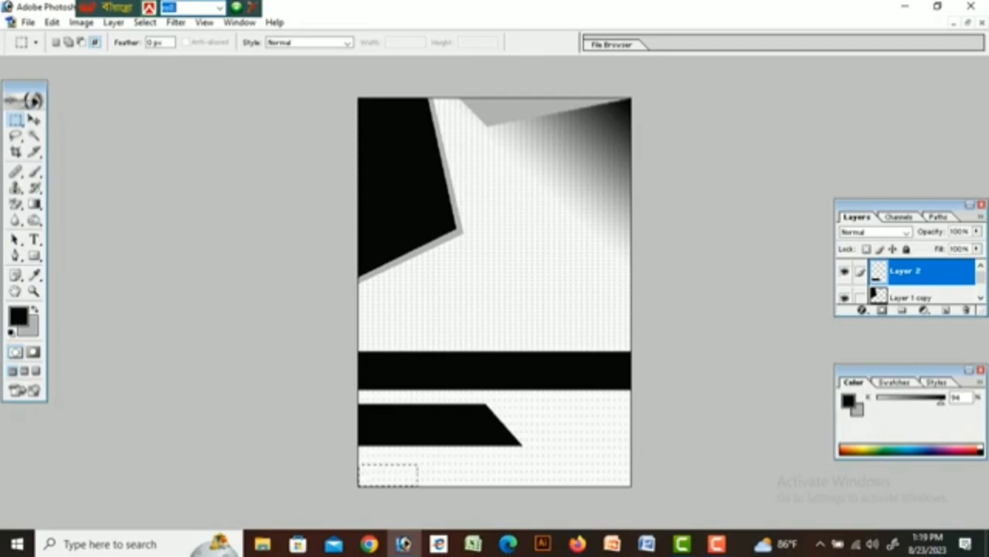
drag(502, 485, 631, 485)
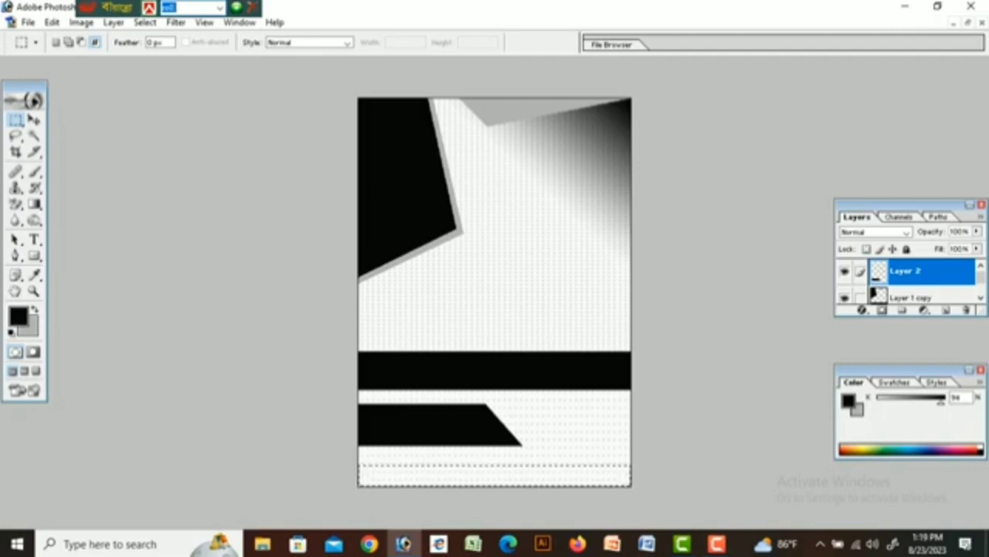
key(alt+BackSpace)
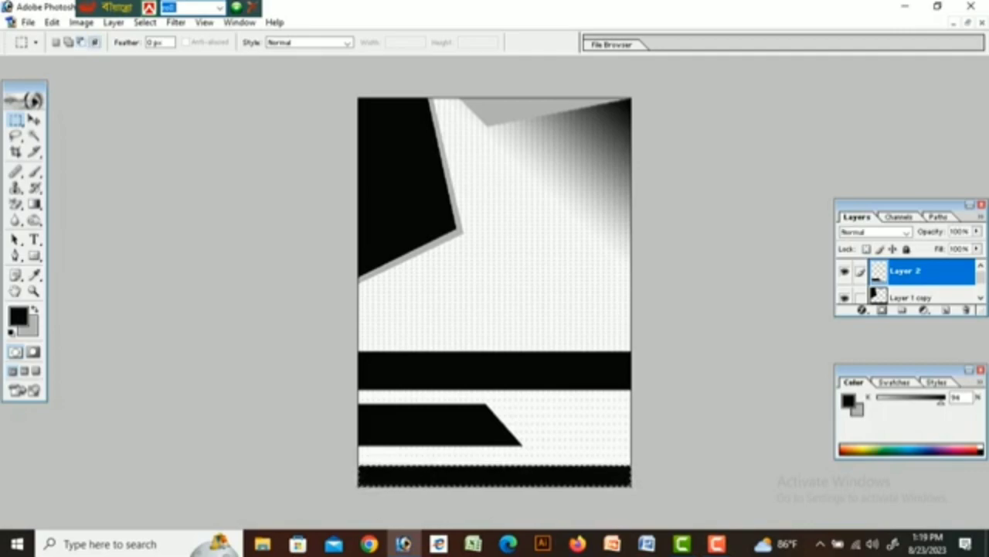
key(ctrl+d)
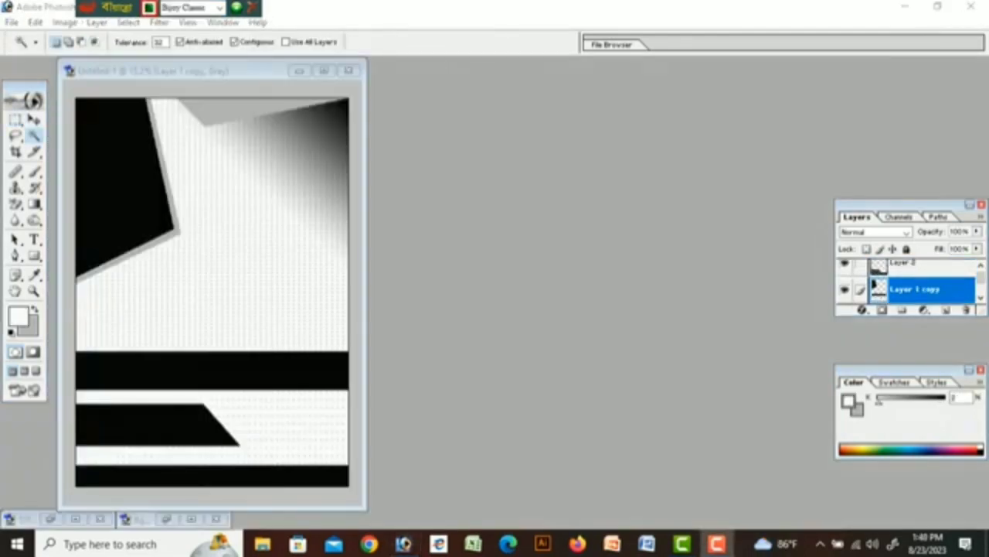
Open the candidate's portrait photo.
double_click(572, 147)
scroll(646, 207, down, 4)
scroll(646, 207, up, 2)
click(646, 208)
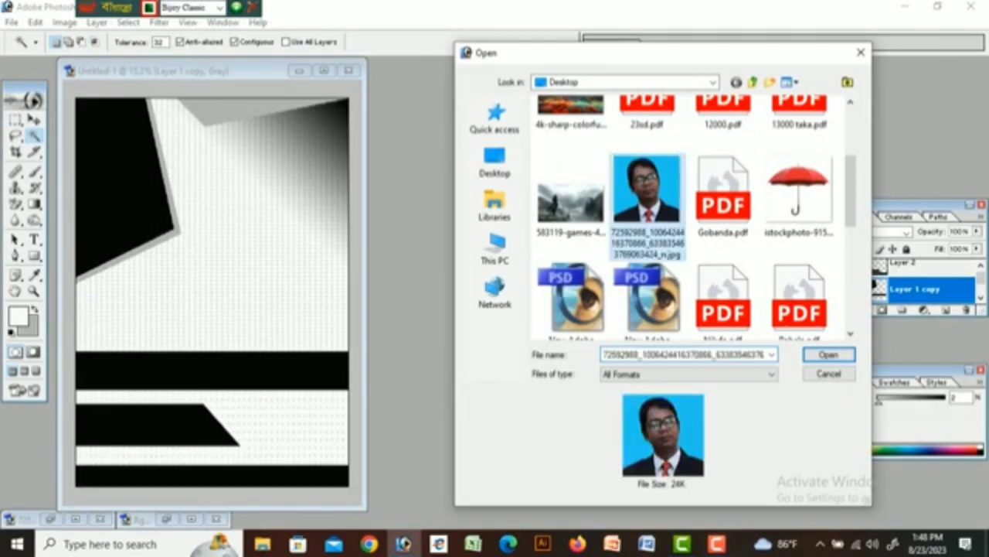
click(829, 354)
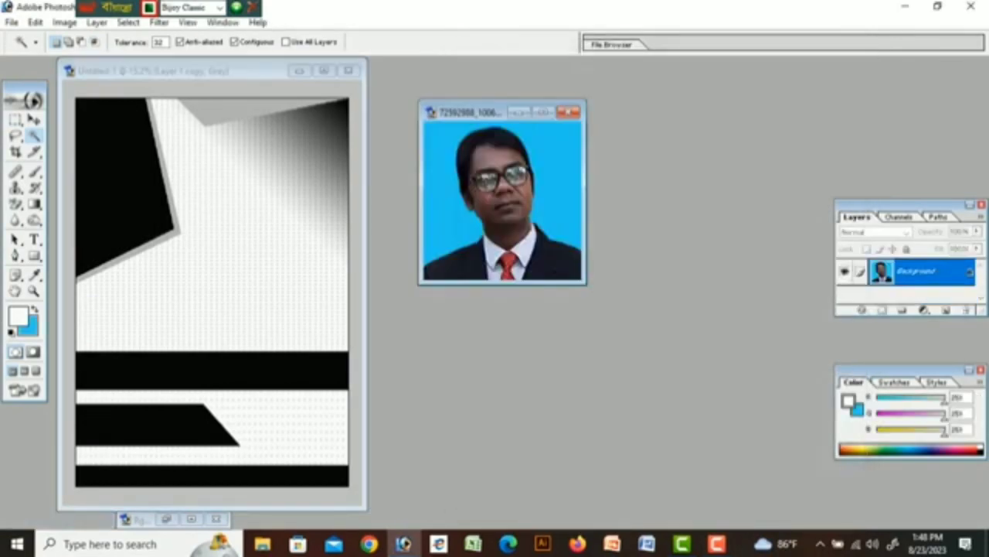
Open the Rgggg.ai umbrella symbol file.
double_click(722, 144)
scroll(686, 216, down, 2)
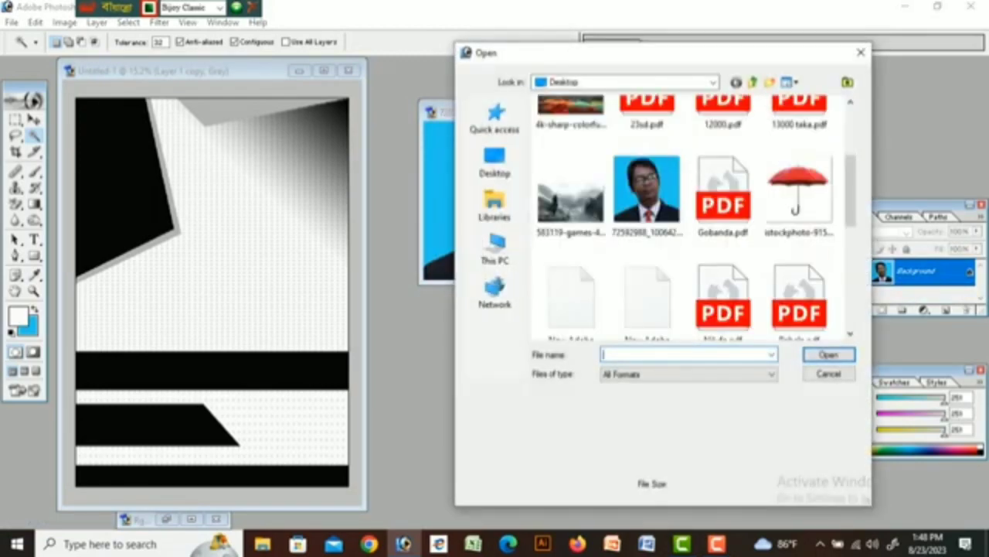
scroll(686, 217, down, 2)
scroll(686, 216, down, 2)
scroll(723, 208, down, 1)
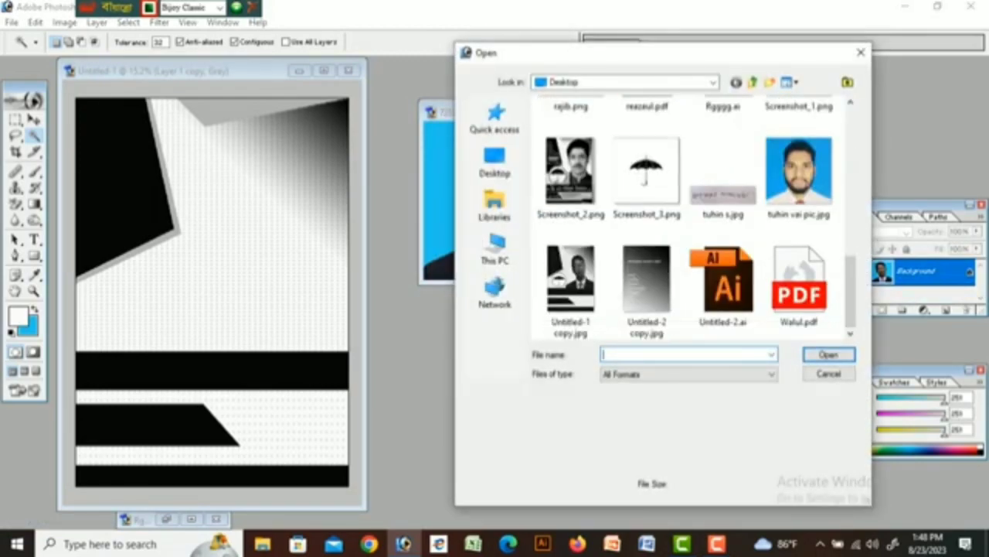
scroll(723, 209, up, 3)
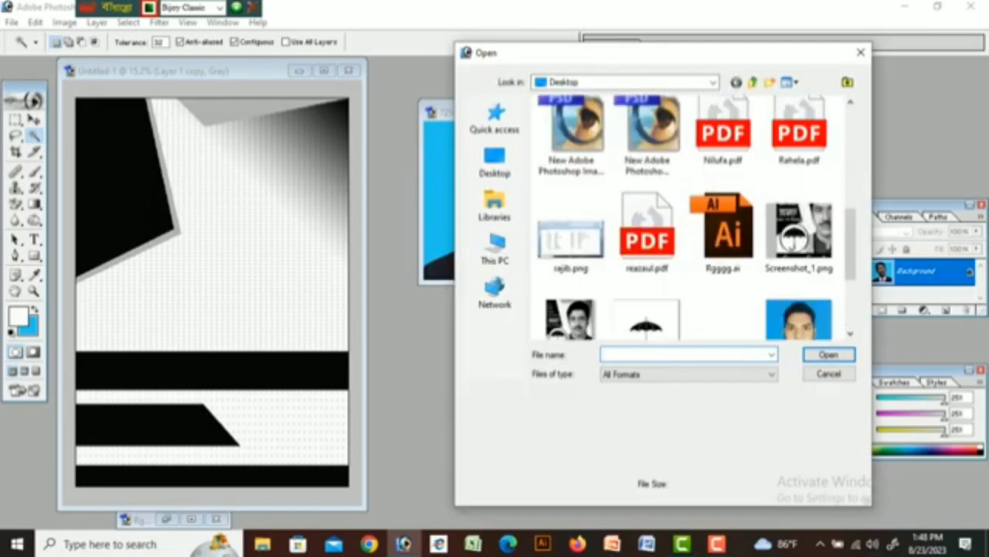
click(722, 235)
click(829, 355)
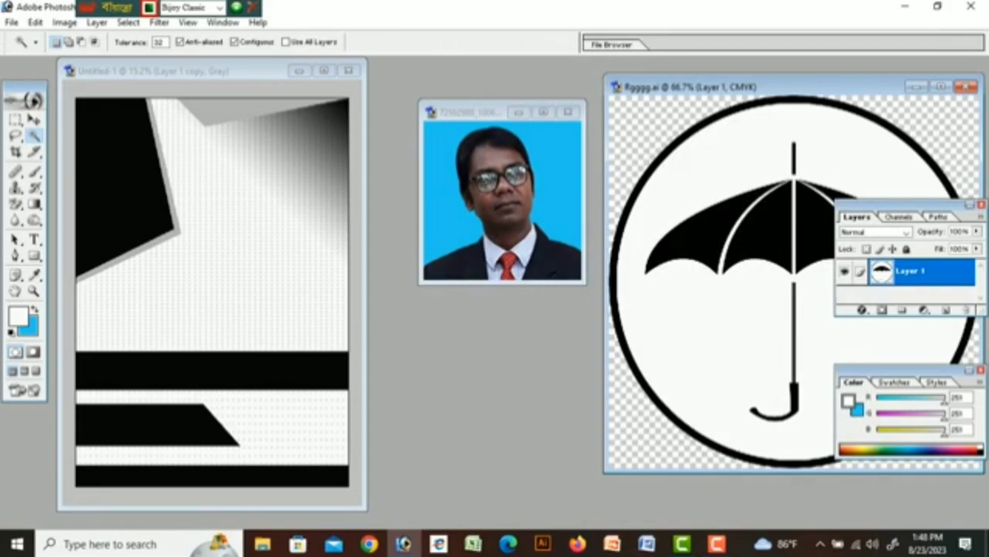
Rearrange the document windows, minimizing the umbrella file and bringing the portrait forward.
click(254, 71)
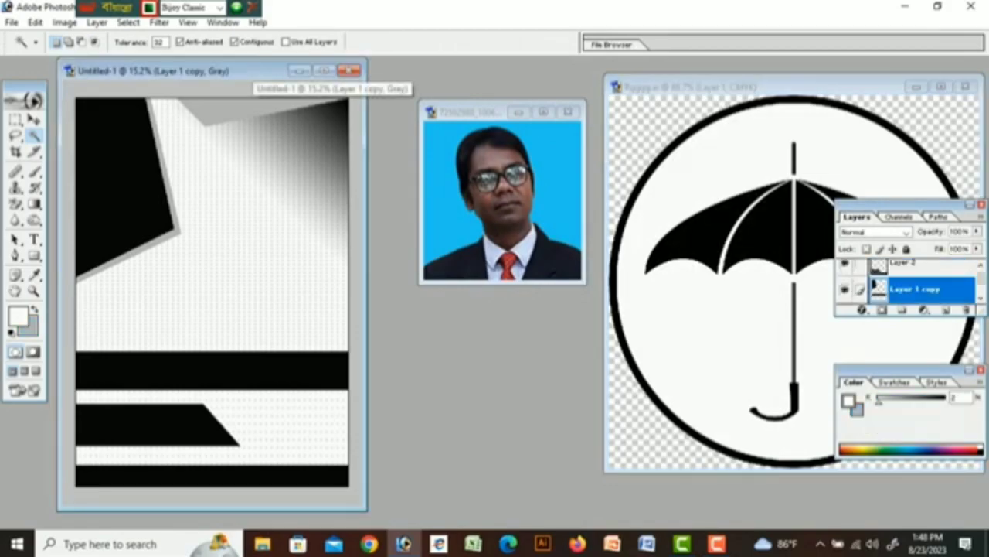
drag(253, 71, 277, 76)
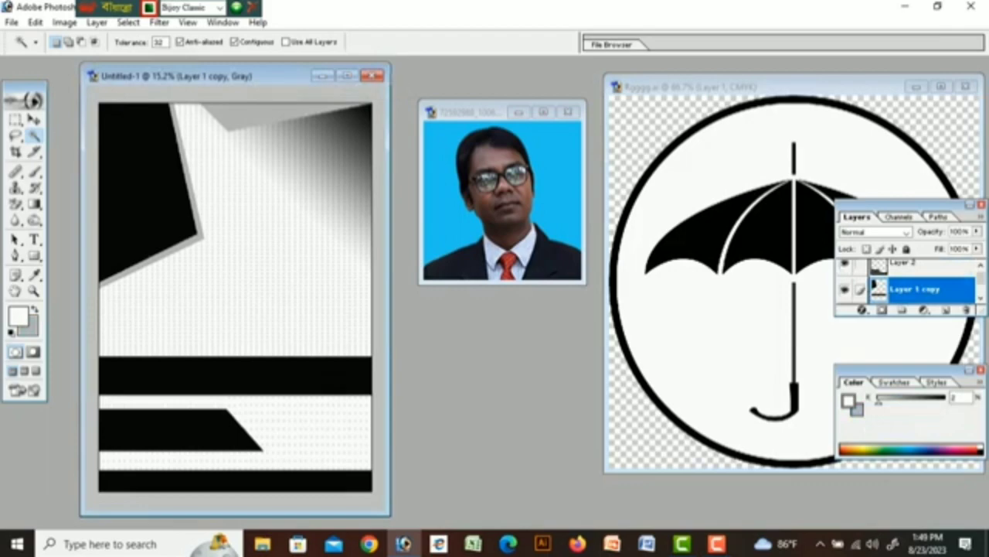
click(916, 86)
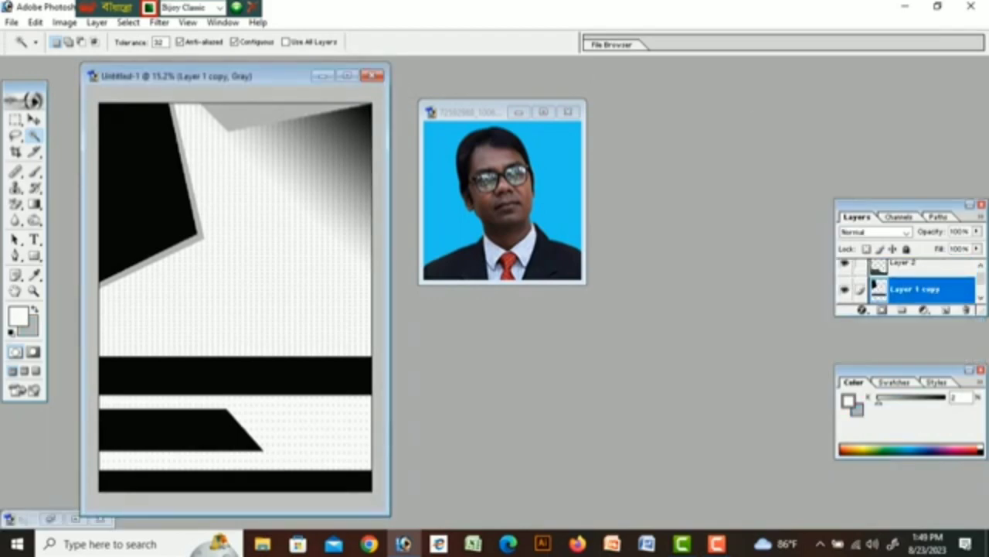
key(v)
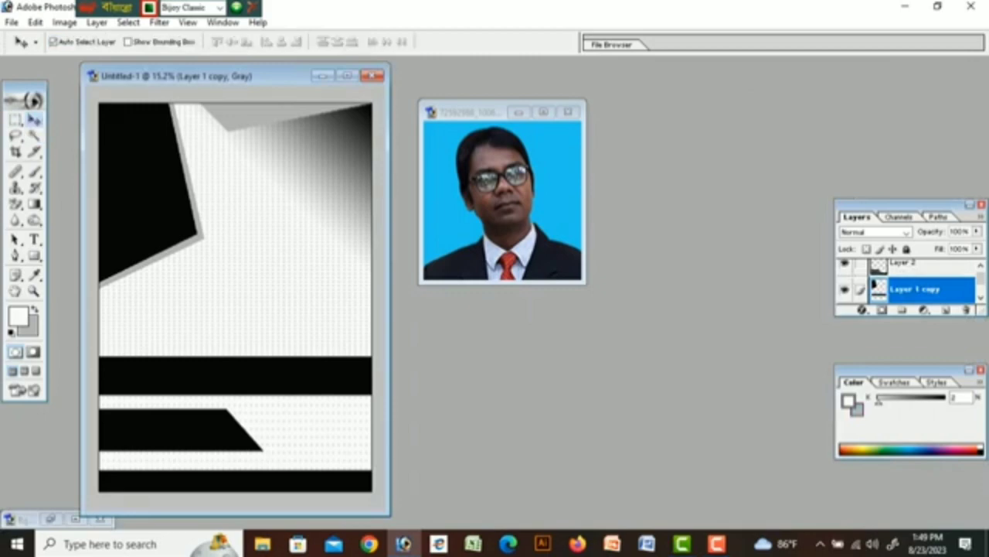
click(513, 224)
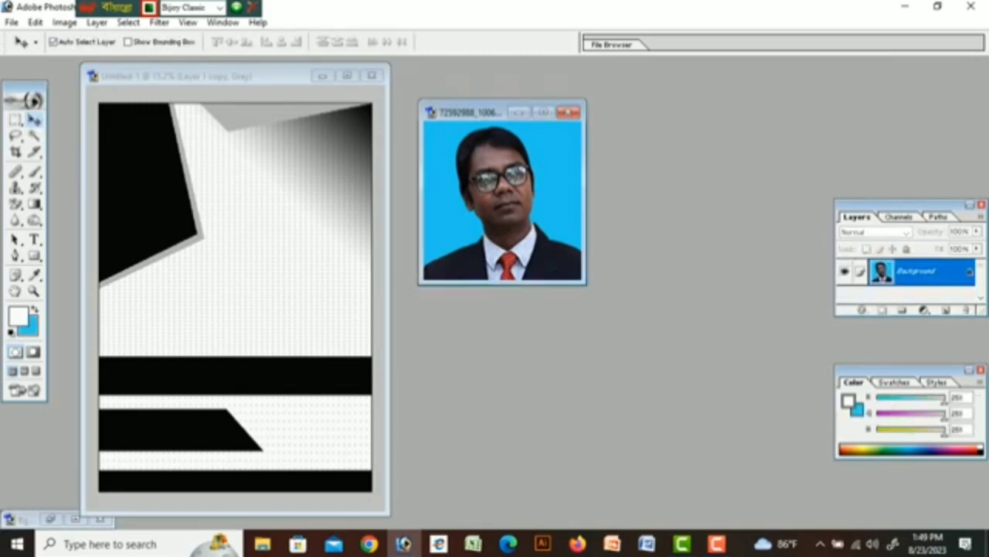
Select the portrait's blue background, invert to the person, and move them onto the poster.
key(w)
click(428, 260)
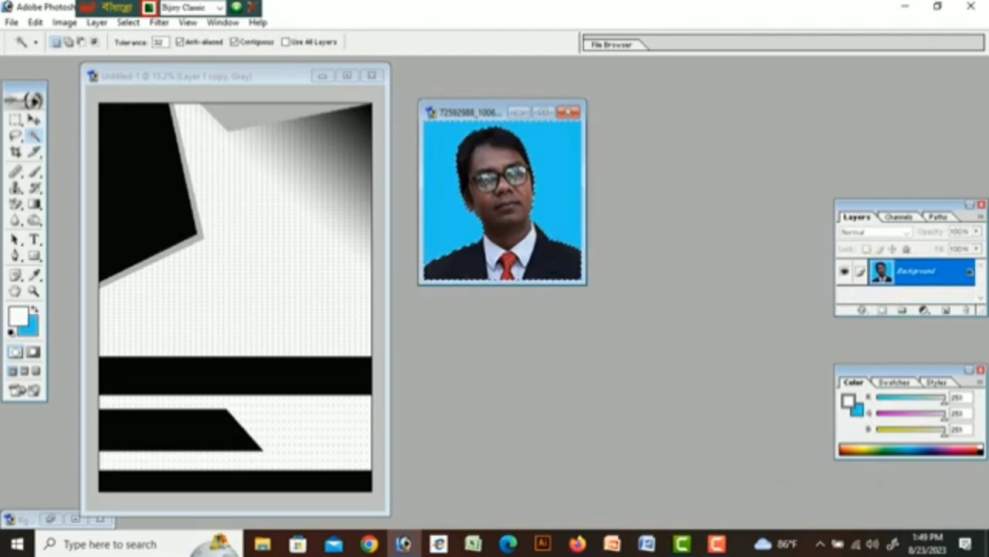
key(ctrl+shift+i)
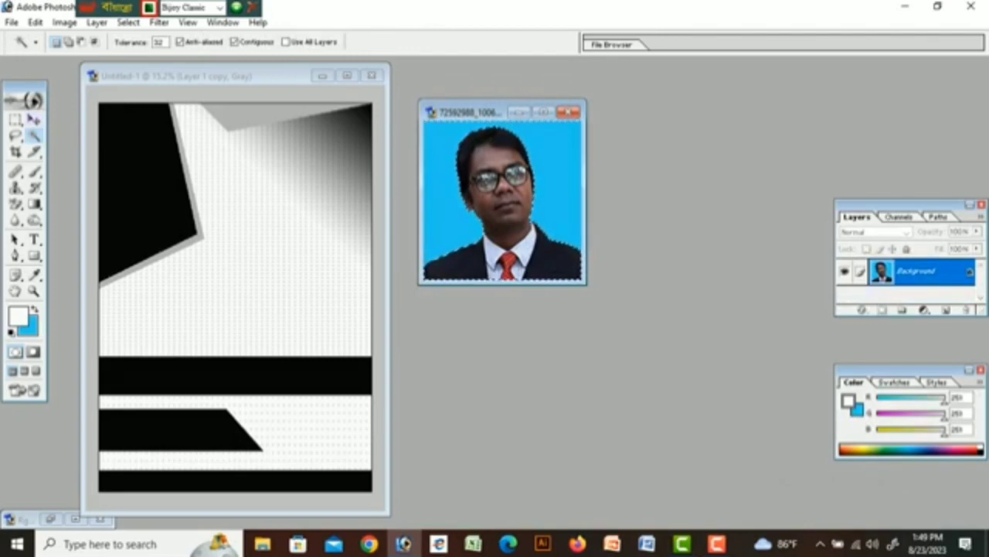
key(v)
key(shift+Down)
key(shift+Down)
key(shift+Down)
key(shift+Down)
key(shift+Down)
key(shift+Down)
key(shift+Down)
key(shift+Down)
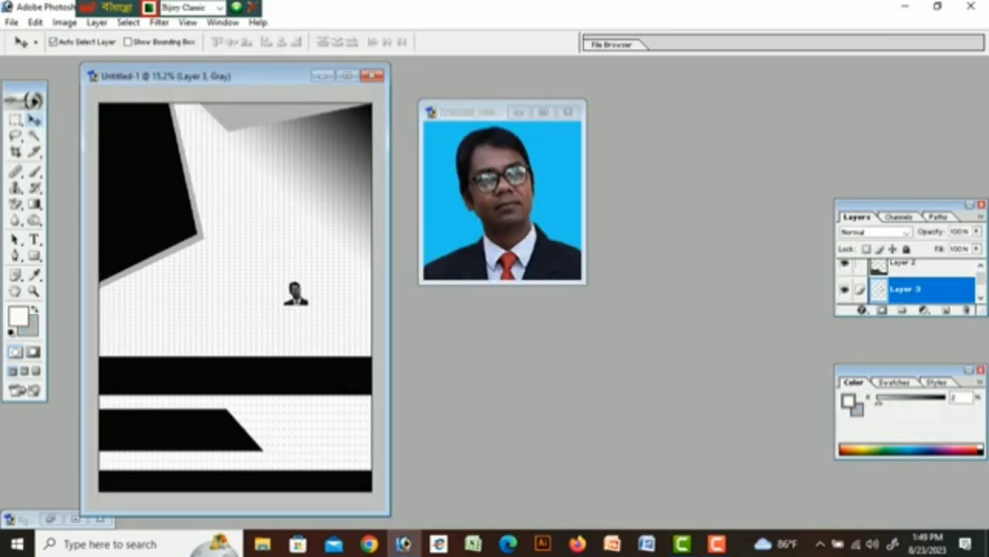
Enlarge the portrait to fill the upper-right area down to the black band, then float the windows.
click(347, 75)
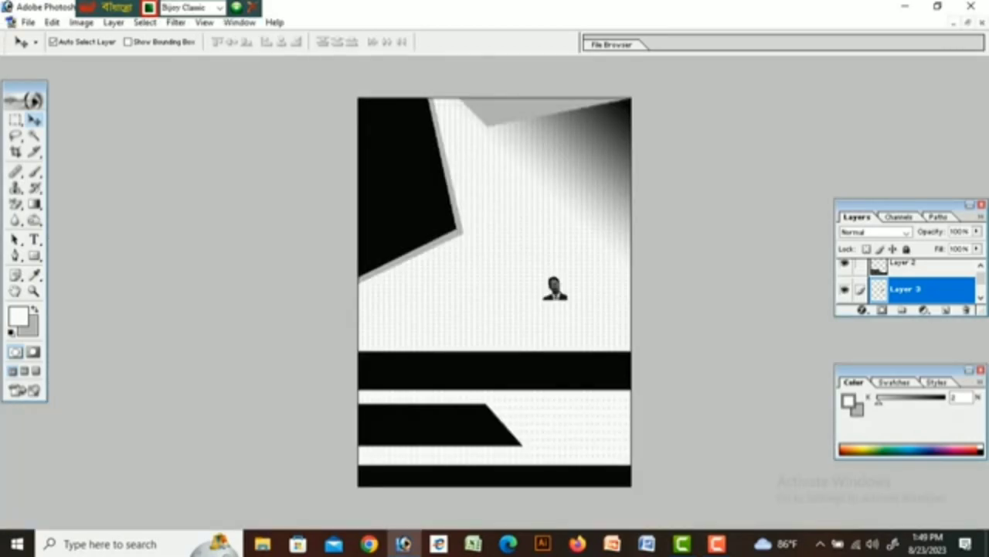
key(ctrl+t)
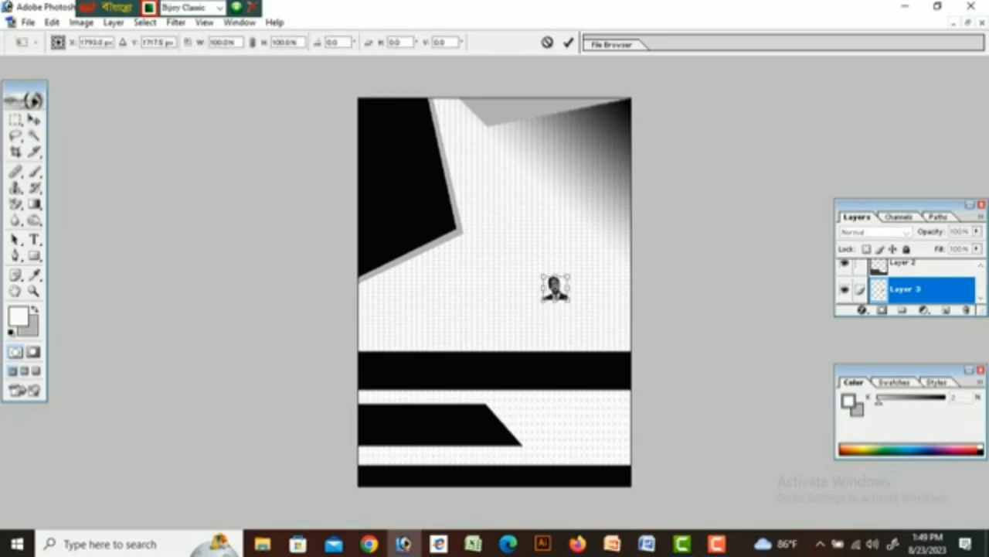
drag(569, 275, 631, 148)
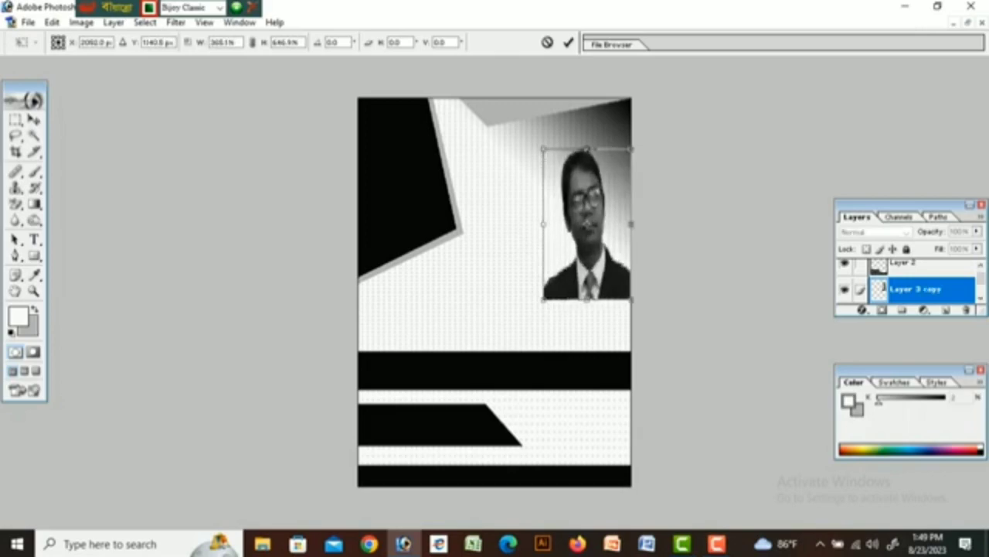
drag(588, 299, 588, 363)
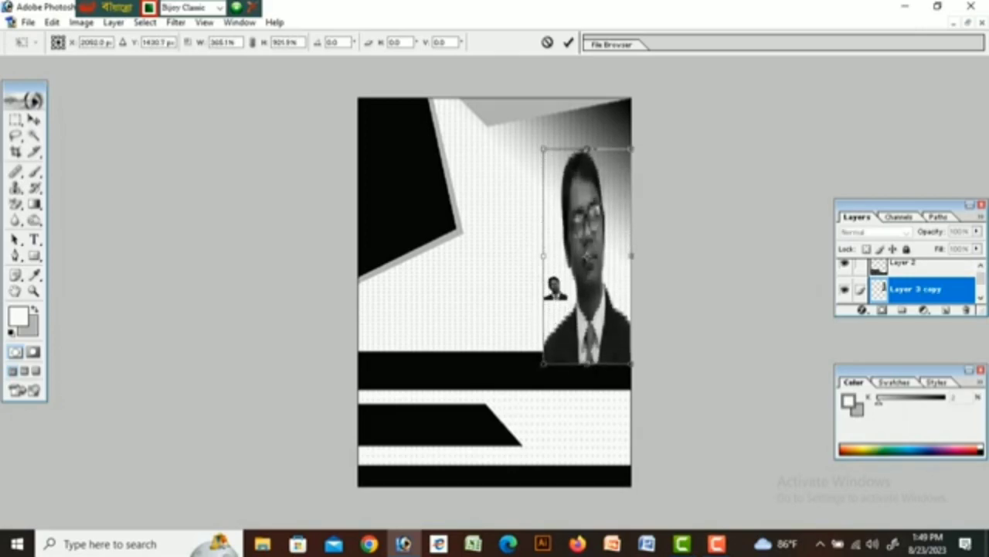
drag(543, 255, 456, 255)
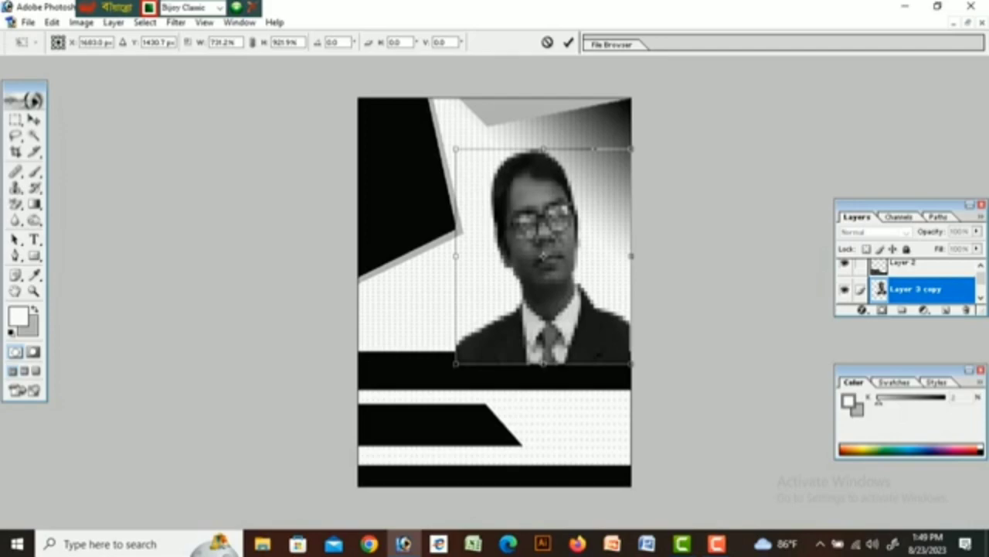
drag(543, 148, 544, 155)
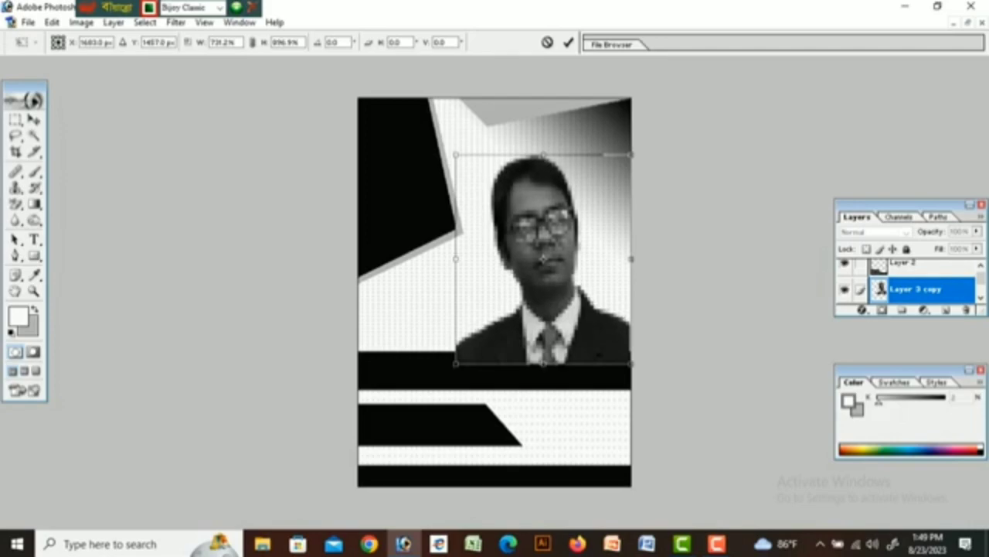
click(568, 42)
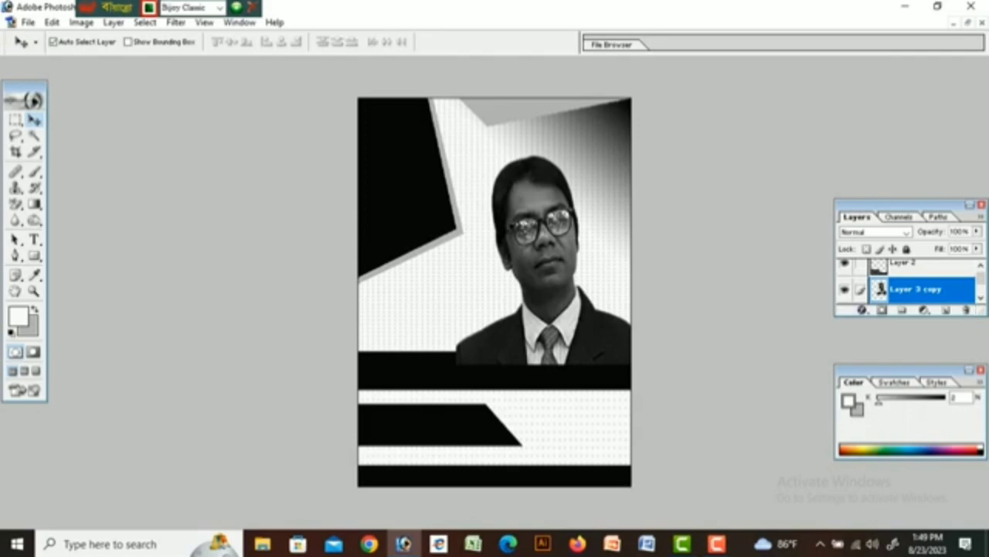
click(967, 22)
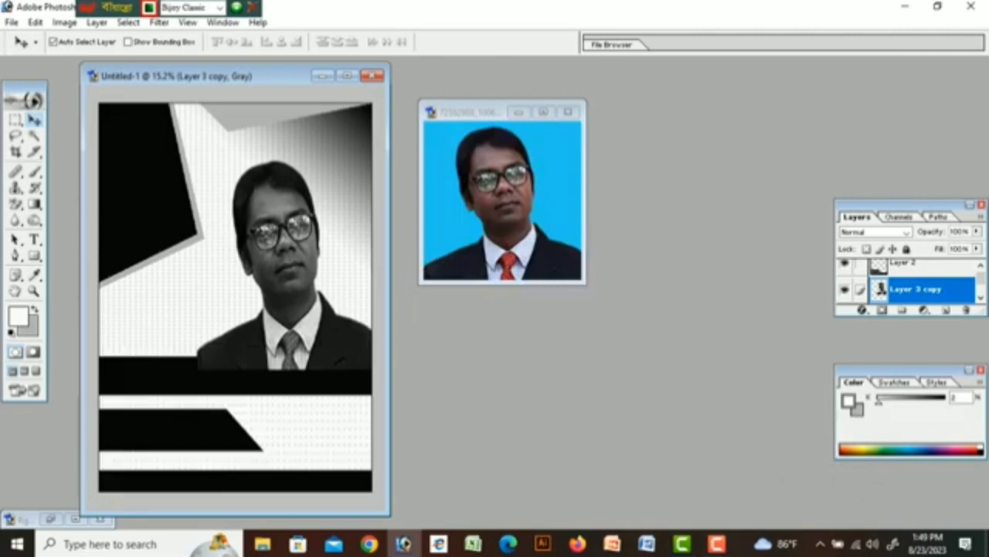
Bring up the umbrella symbol document, zoom in, and duplicate the portrait layer.
click(51, 519)
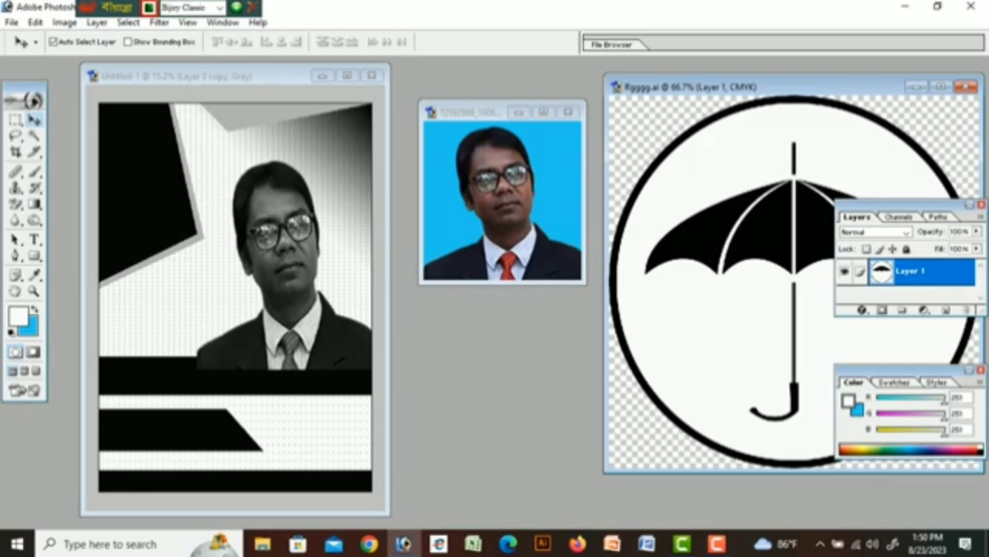
key(ctrl+plus)
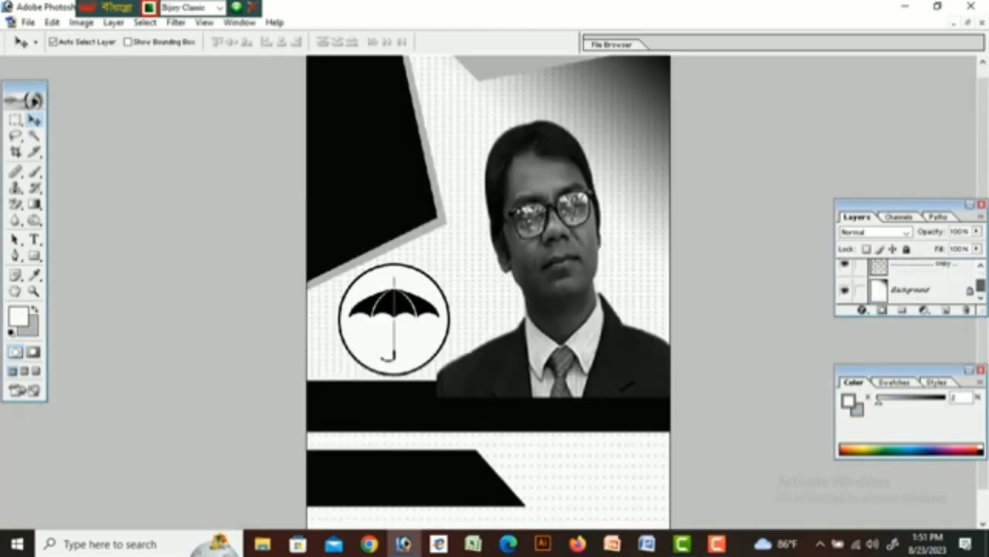
scroll(908, 283, up, 2)
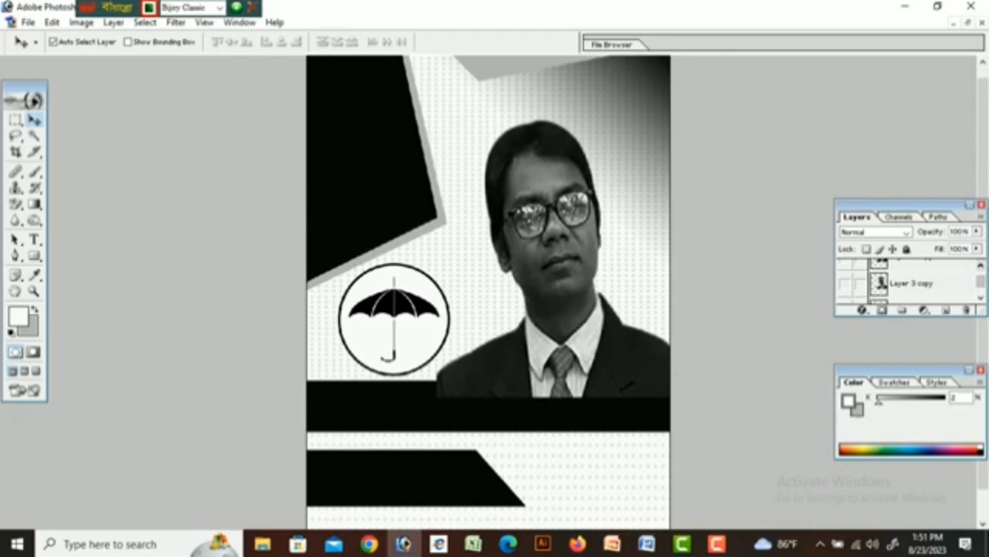
key(ctrl+j)
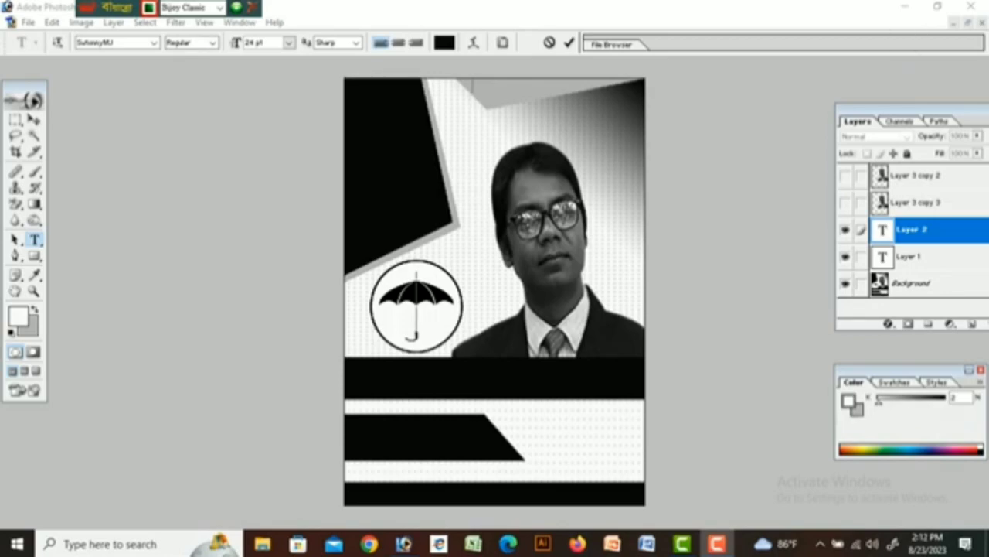
Type the Bengali line 'কিসমিলতাাহির' across the poster top and open the text colour chooser.
key(Escape)
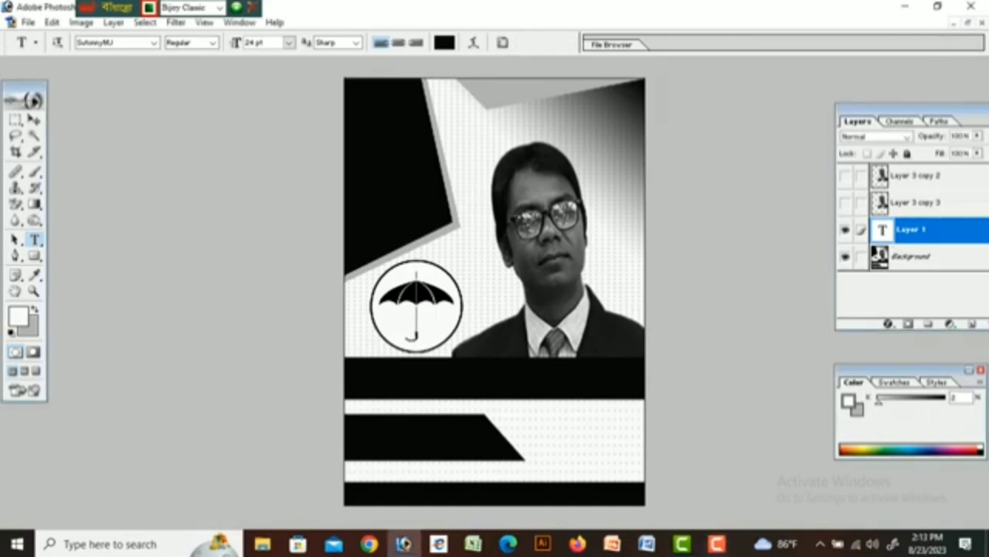
click(418, 139)
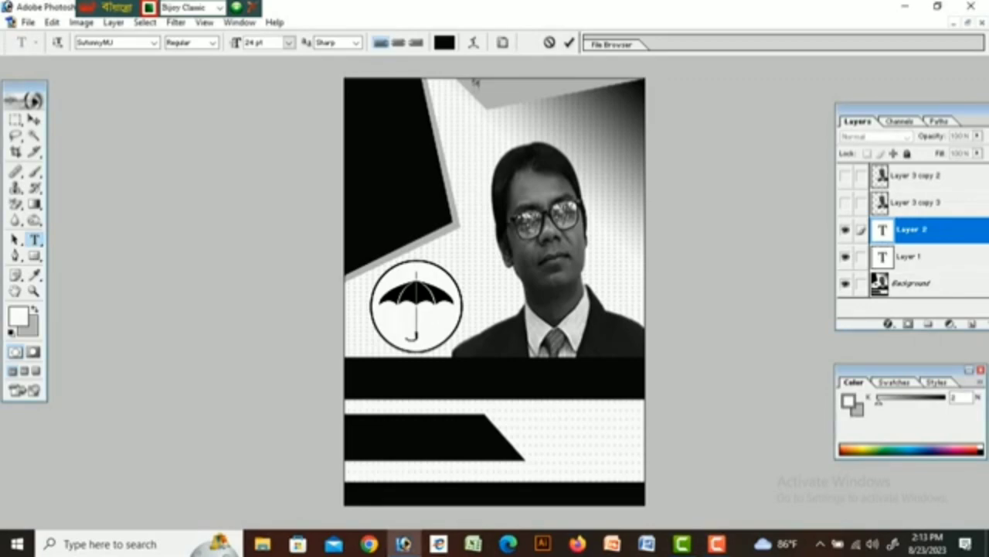
text(কিসমিলতাাহির)
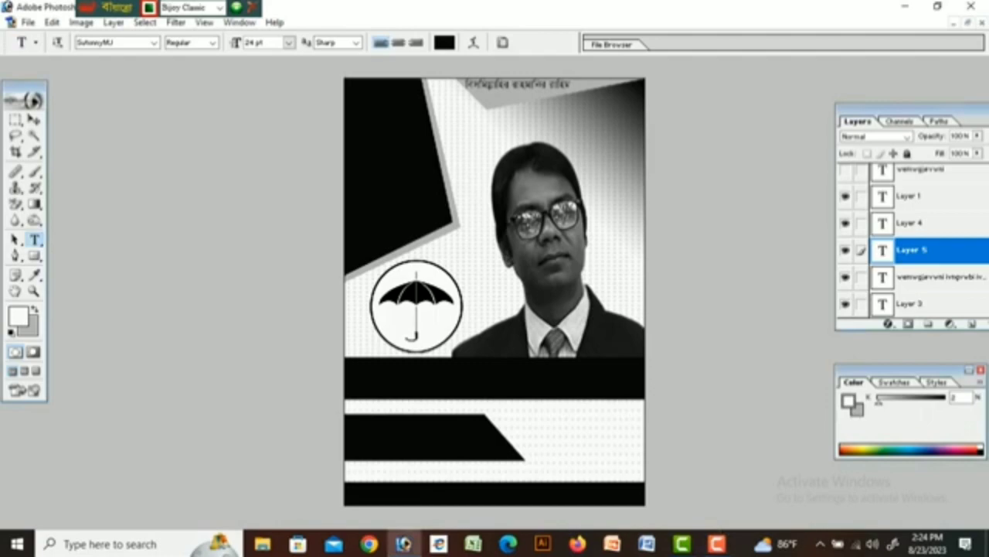
click(444, 42)
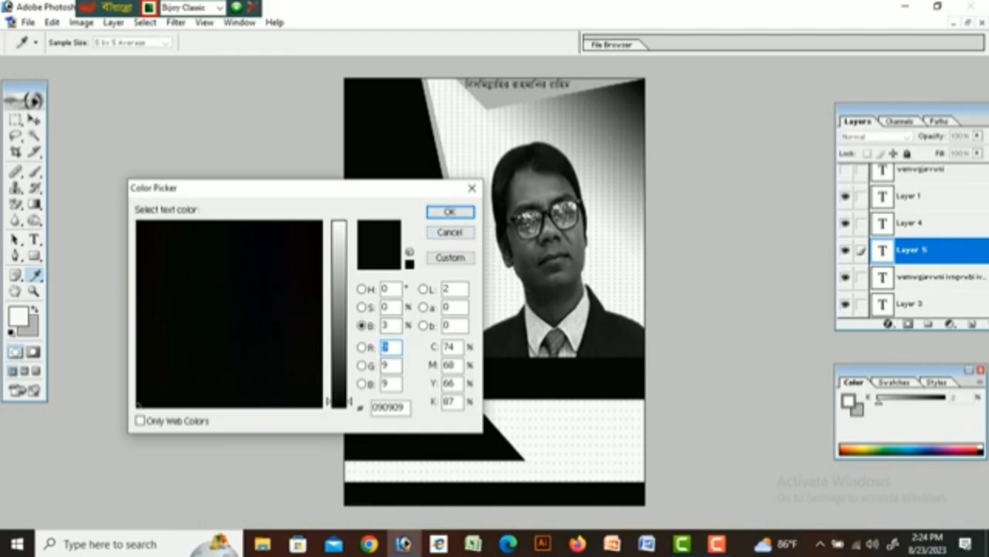
Set the text colour to near-white #FAFAFA and type the Bengali heading in the top-left black shape.
click(339, 233)
drag(340, 234, 339, 225)
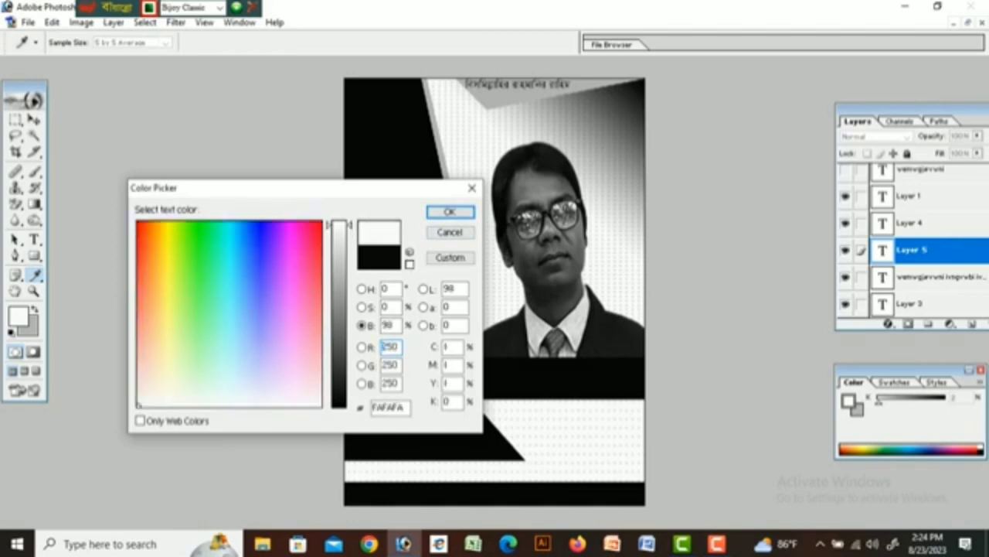
click(451, 212)
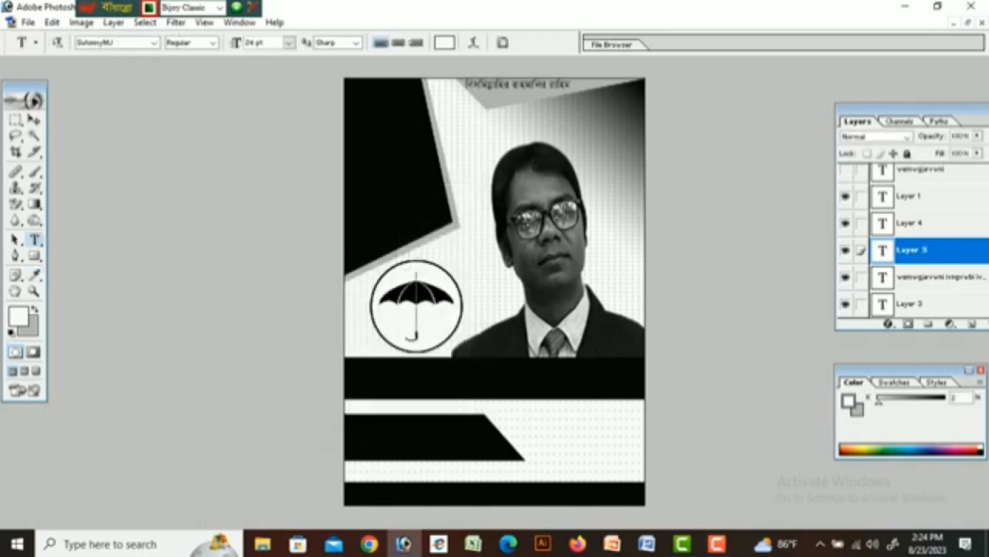
click(393, 155)
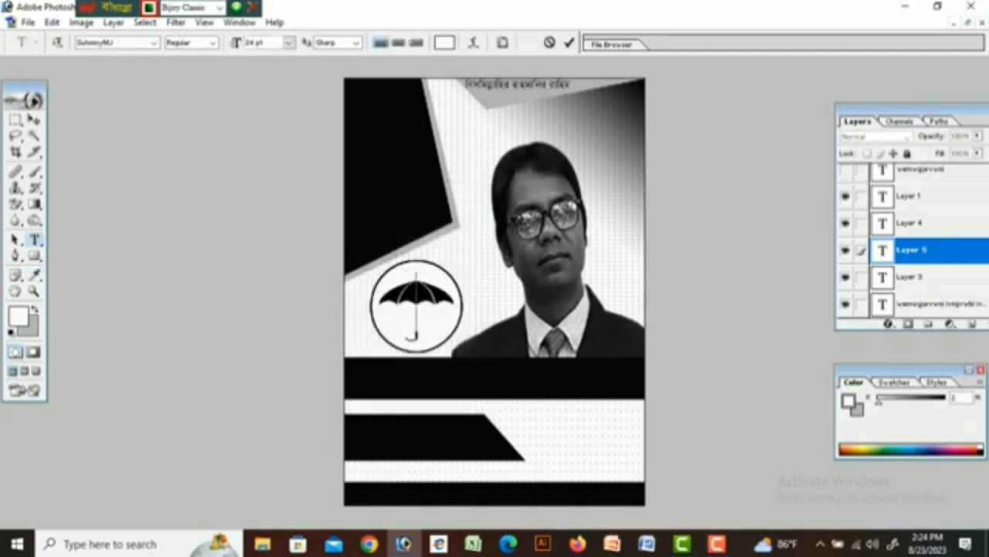
text(আমার)
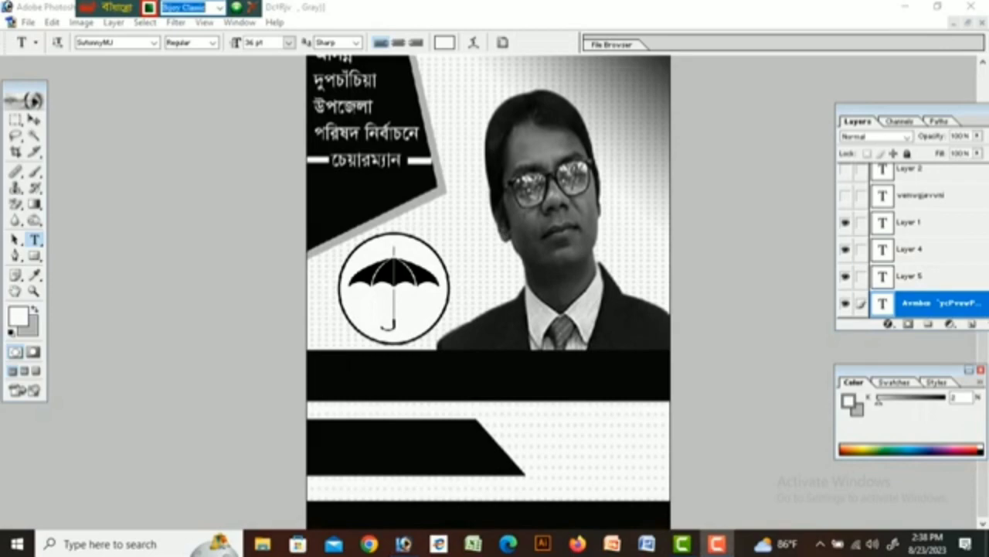
Type the candidate's name in white Bengali text inside the black band below the portrait.
click(348, 380)
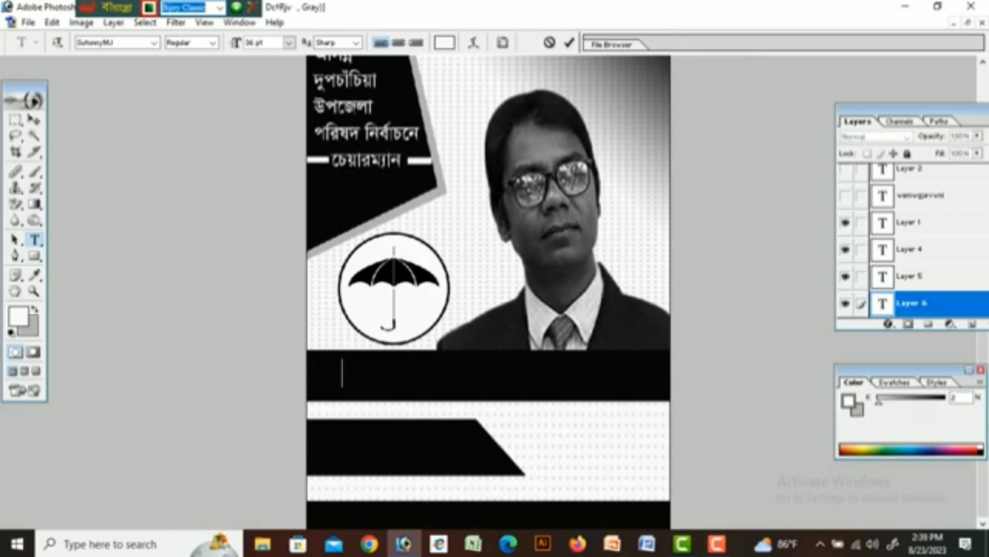
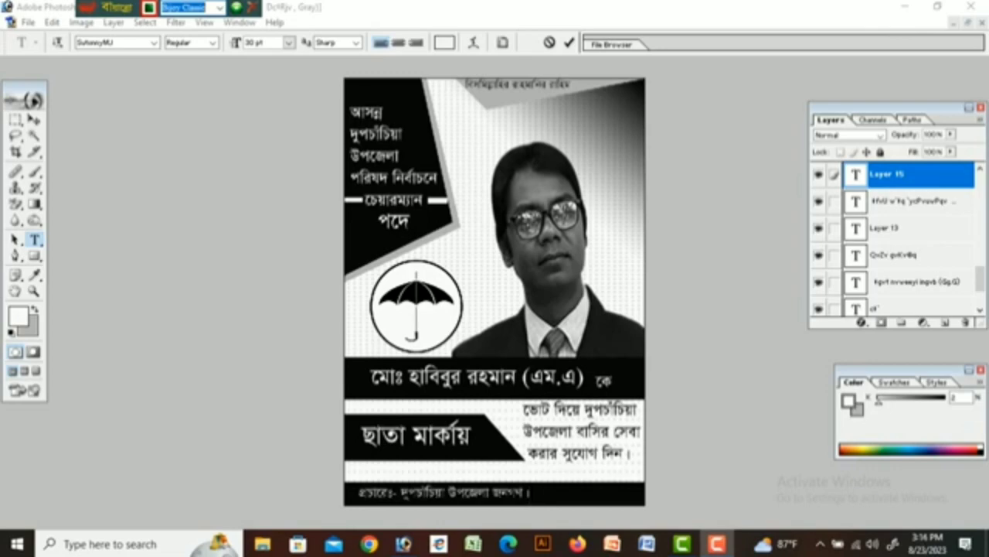
Commit the text and add 1 inch relative to canvas width and height for a white border.
click(81, 22)
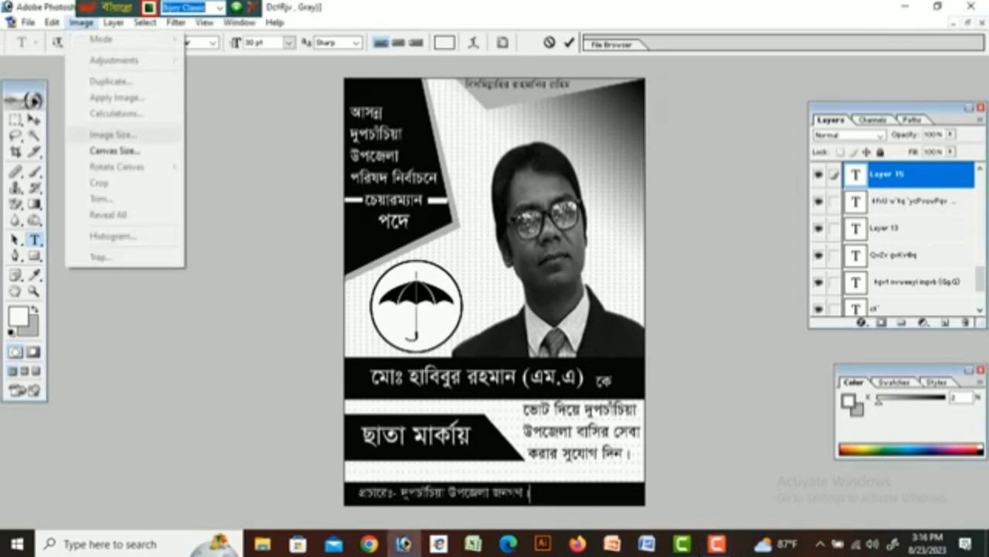
click(101, 148)
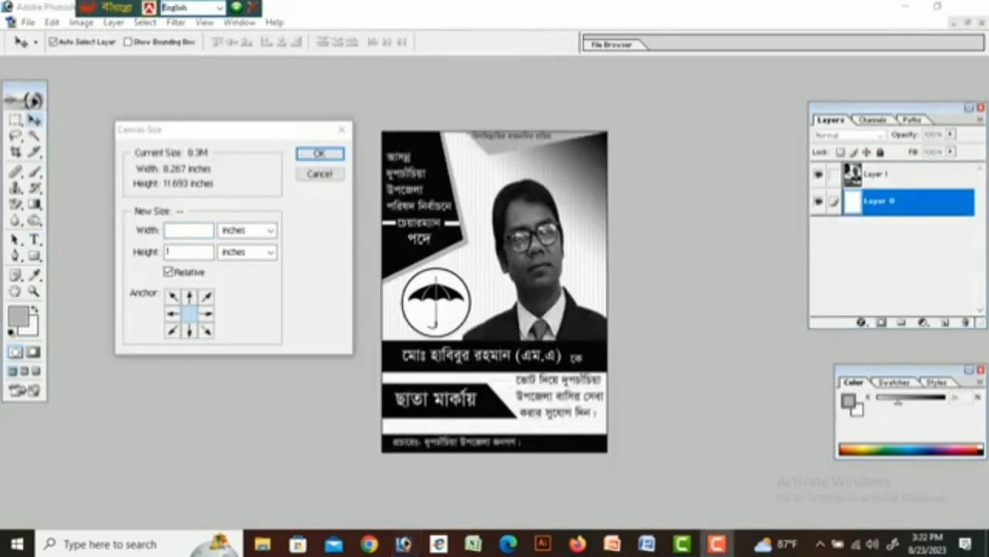
text(1)
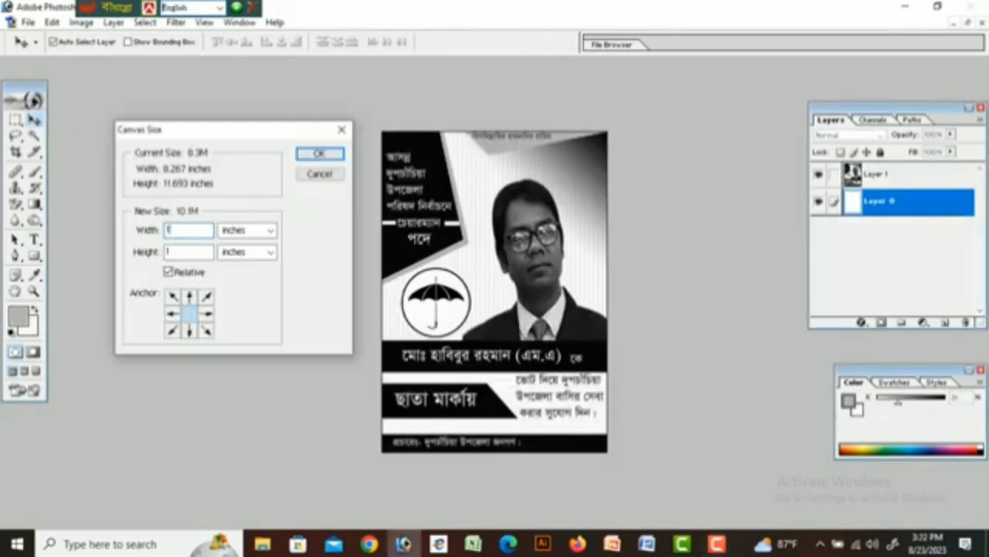
key(Return)
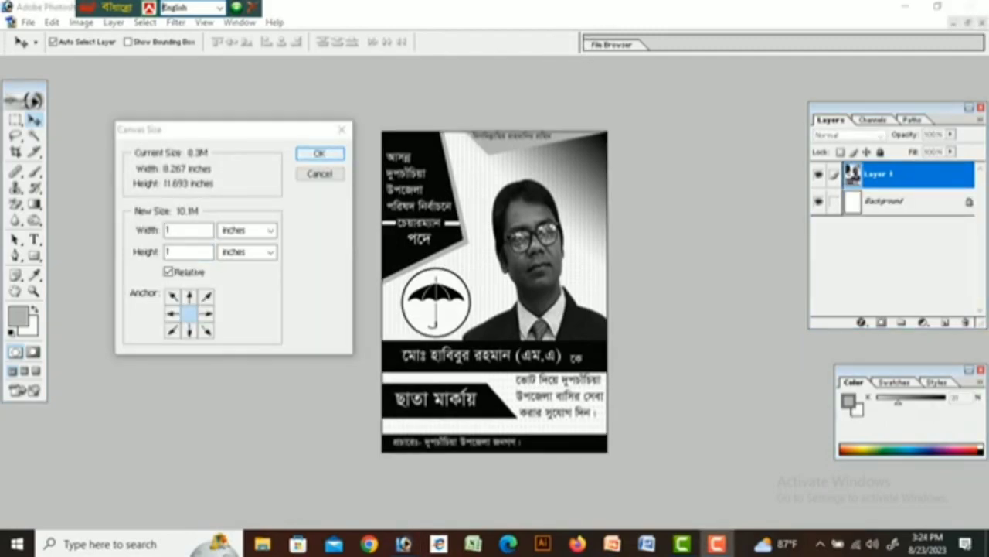
key(Return)
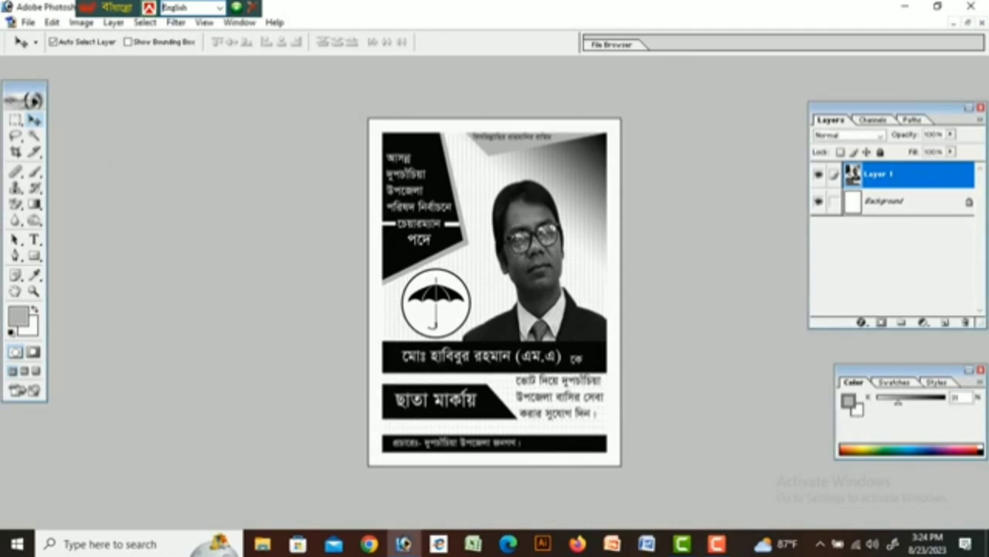